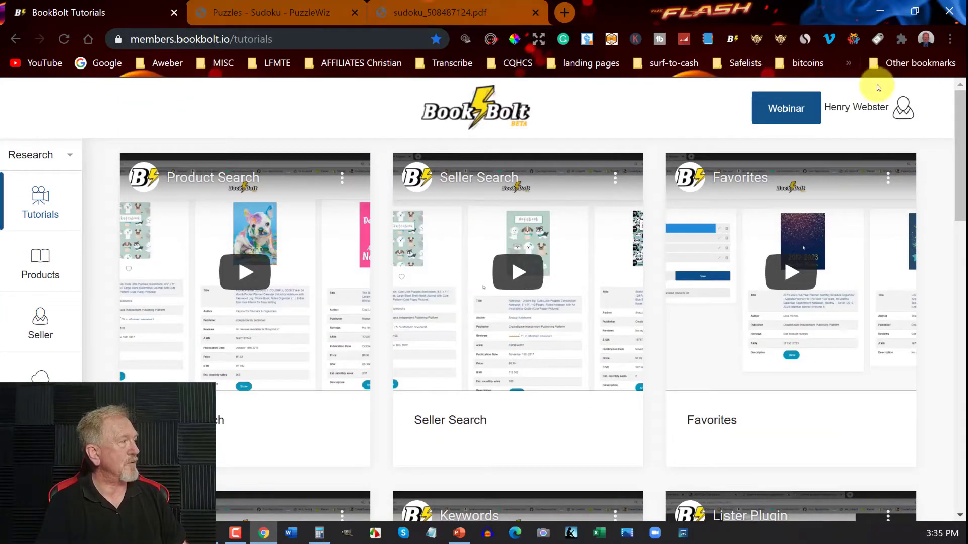
# - Open PuzzleWiz from the Book Bolt account options and set the sudoku document to Bleed with an 8.5 x 11 size
pyautogui.click(869, 107)
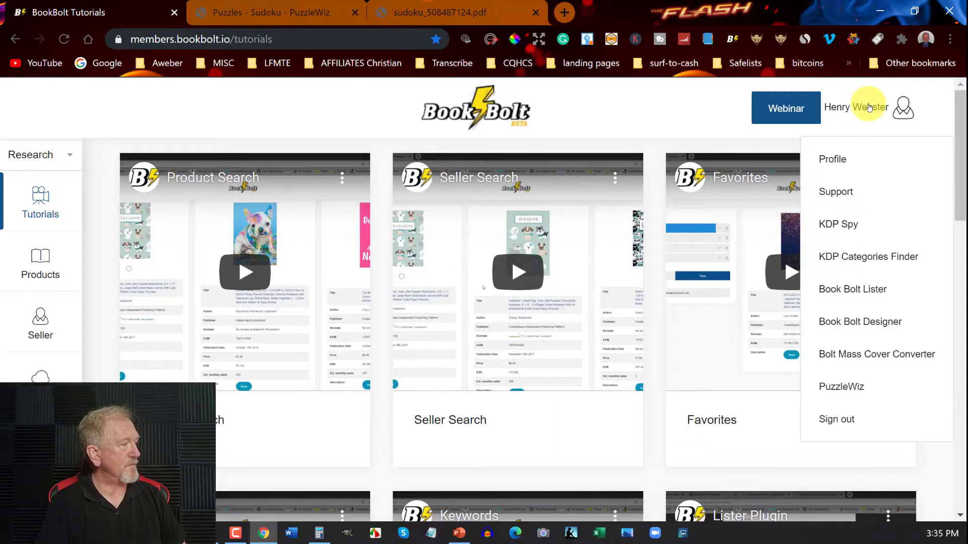
pyautogui.click(839, 388)
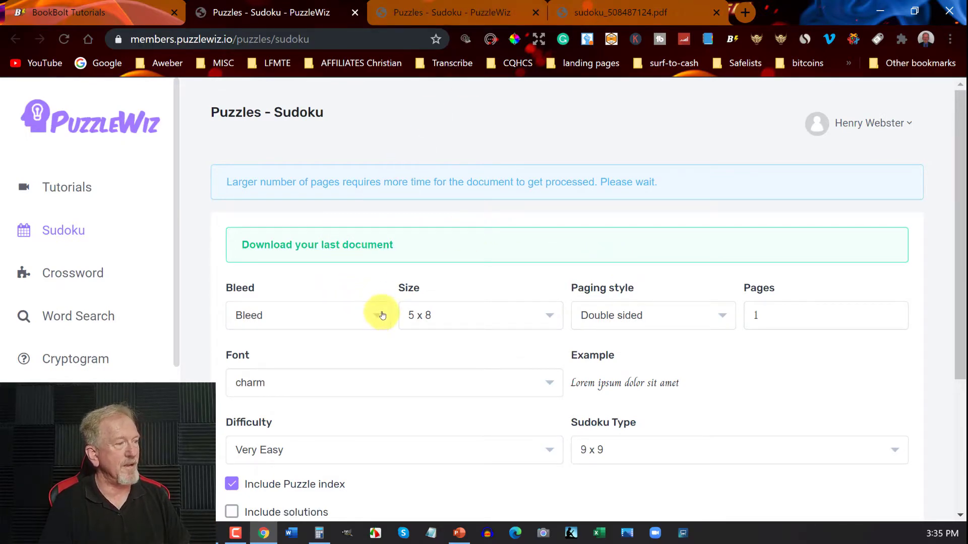
pyautogui.scroll(-1, 398, 275)
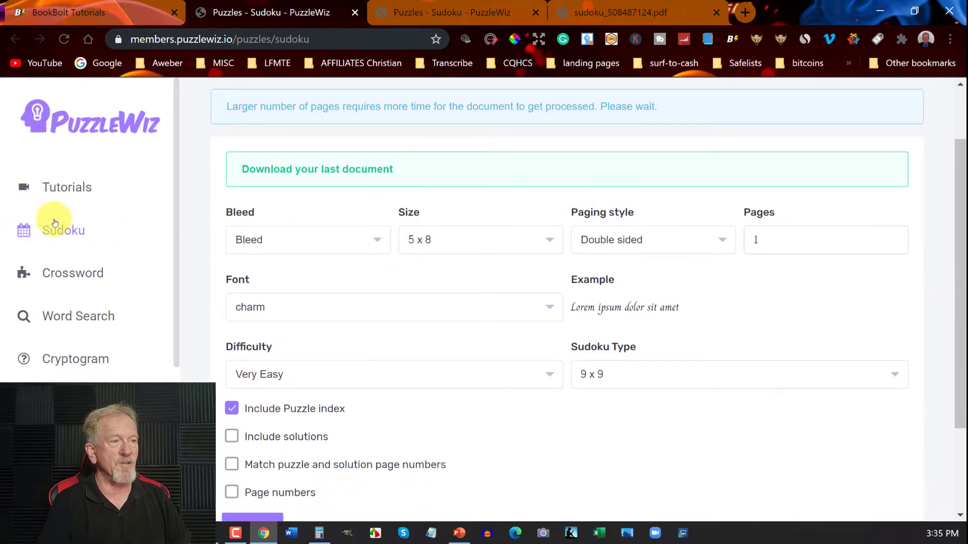
pyautogui.click(380, 242)
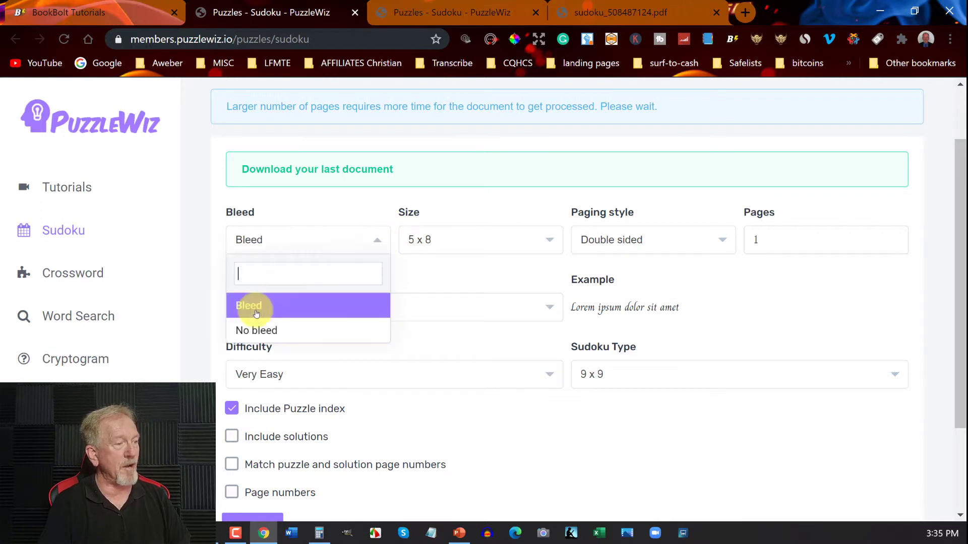
pyautogui.click(257, 306)
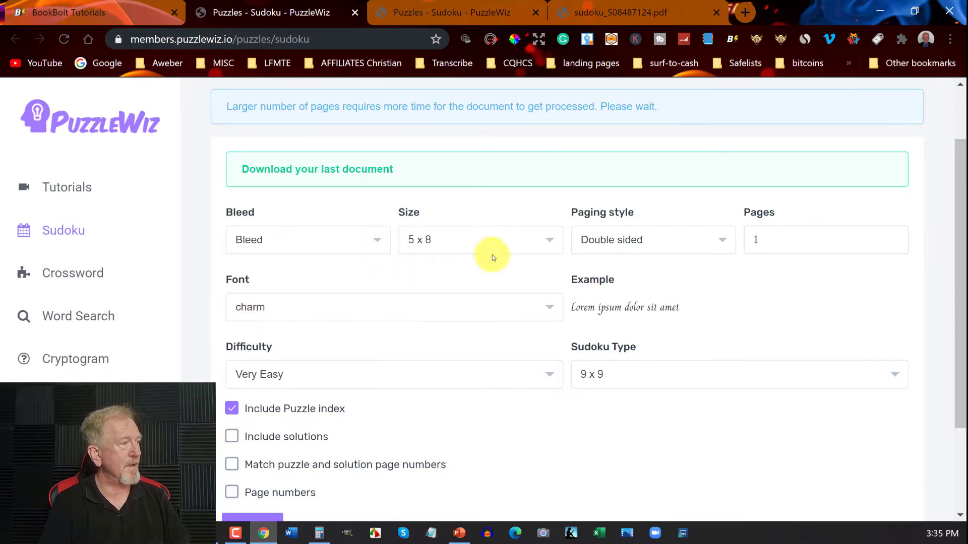
pyautogui.click(550, 241)
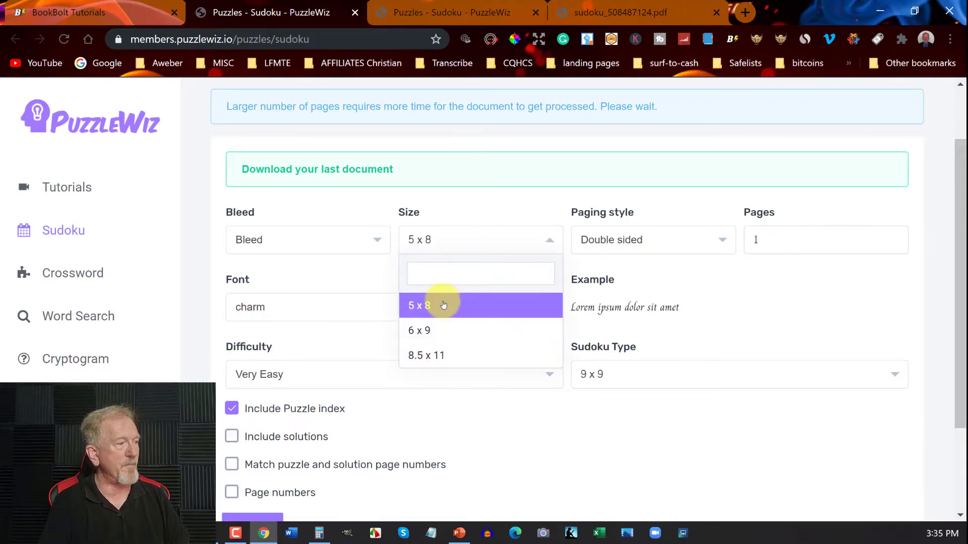
pyautogui.click(446, 359)
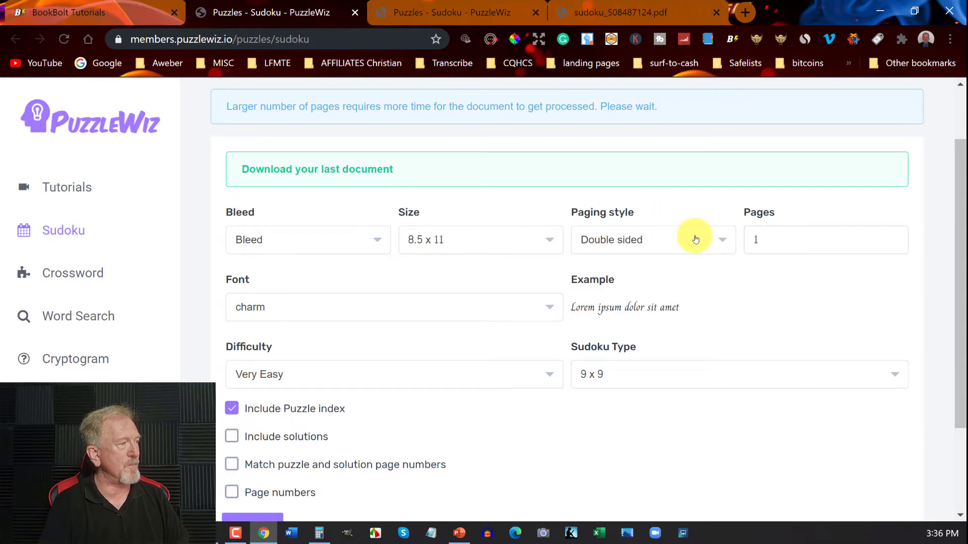
# - Choose the Double sided paging style and set the number of pages to 40
pyautogui.click(724, 241)
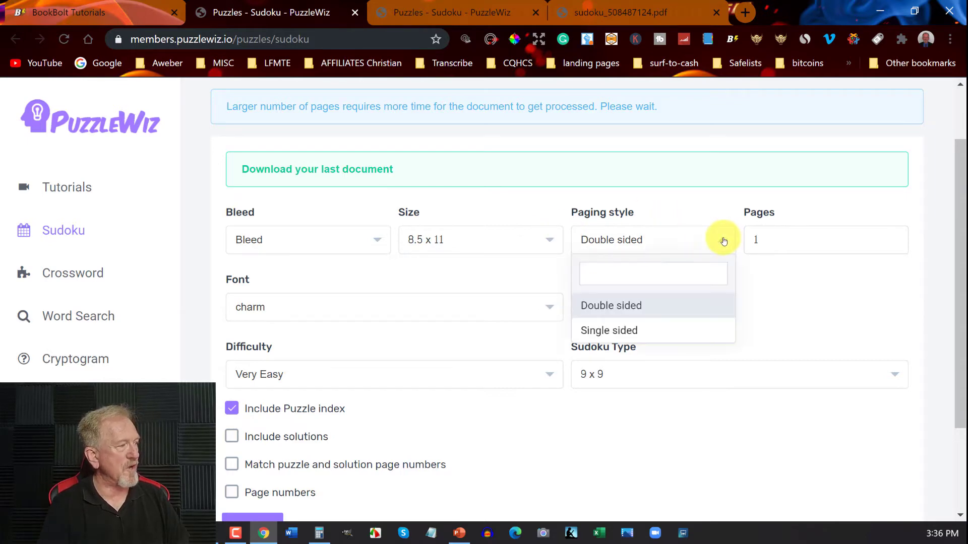
pyautogui.click(611, 305)
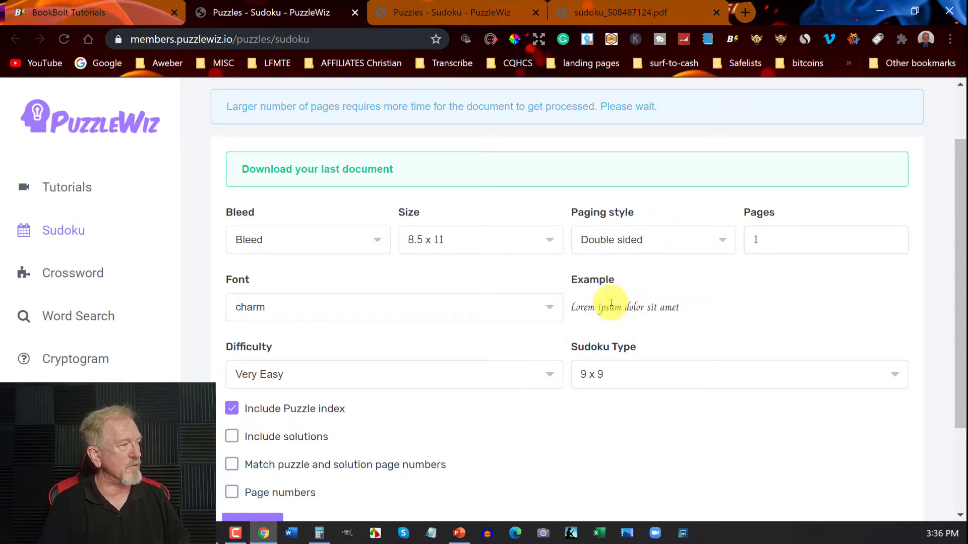
pyautogui.click(766, 240)
pyautogui.moveTo(765, 240); pyautogui.dragTo(739, 242)
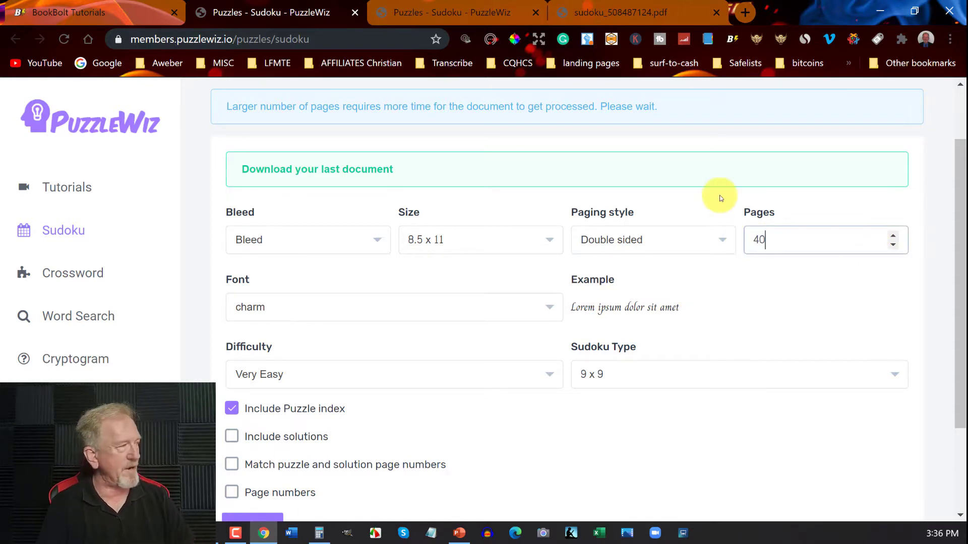
# - Set the sudoku document's font to cambay
pyautogui.click(546, 308)
pyautogui.scroll(-1, 315, 387)
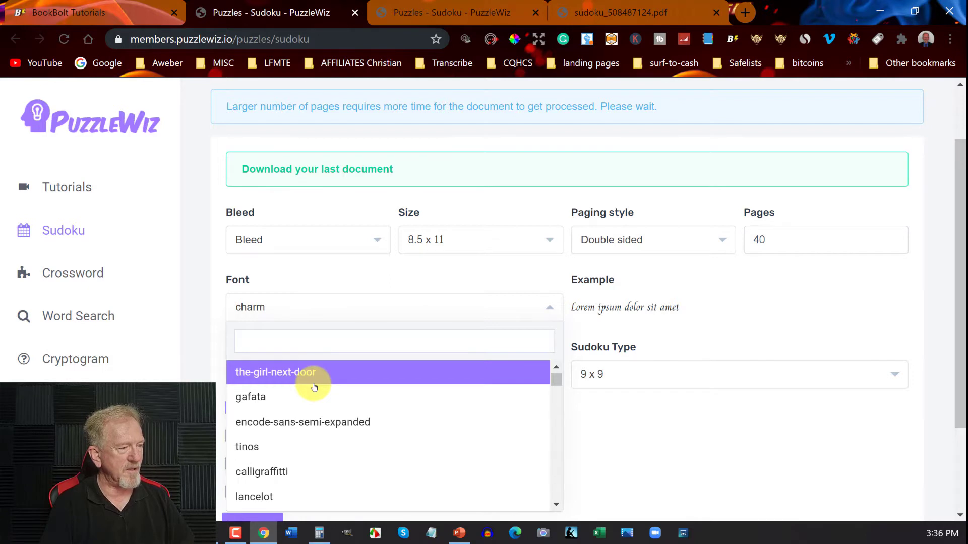
pyautogui.scroll(1, 313, 387)
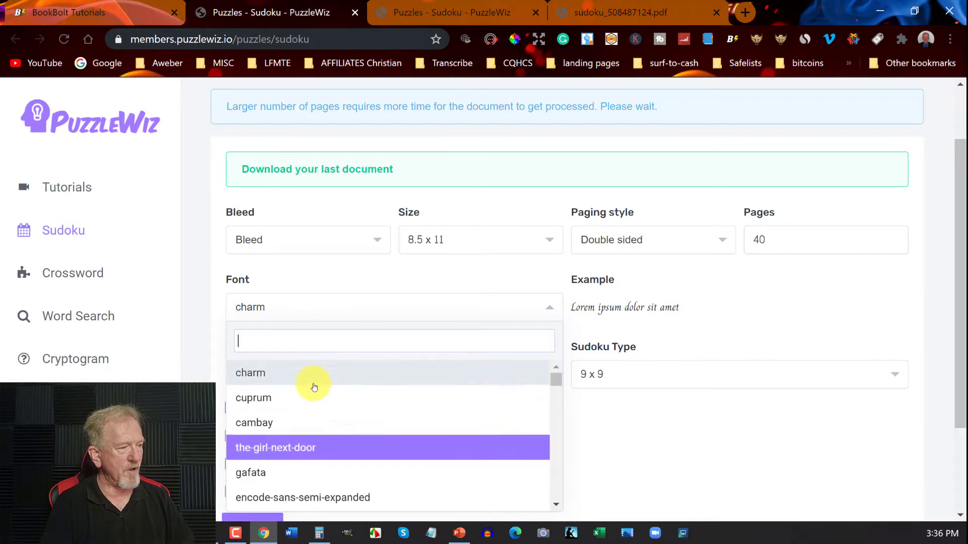
pyautogui.click(261, 423)
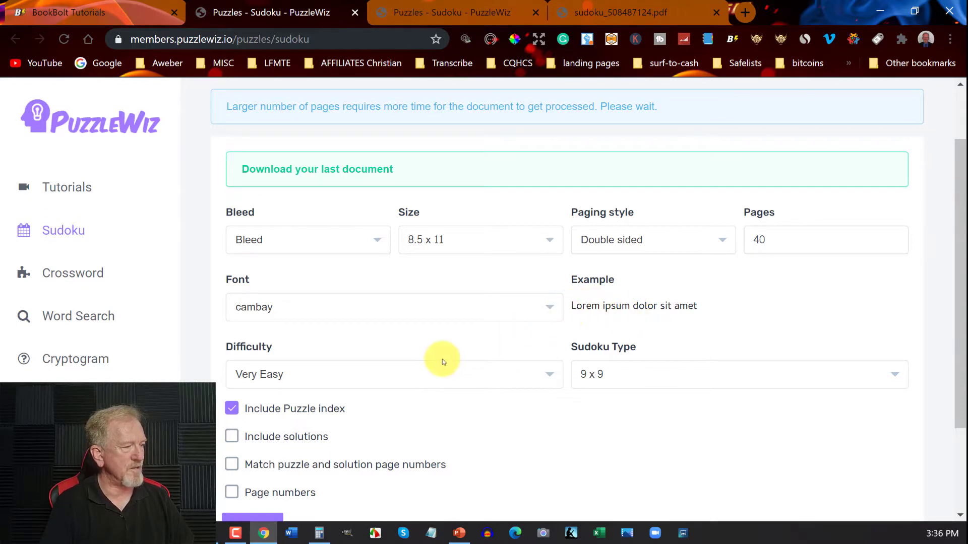
# - Set the difficulty to Normal and the sudoku type to 16 x 16
pyautogui.scroll(-1, 441, 358)
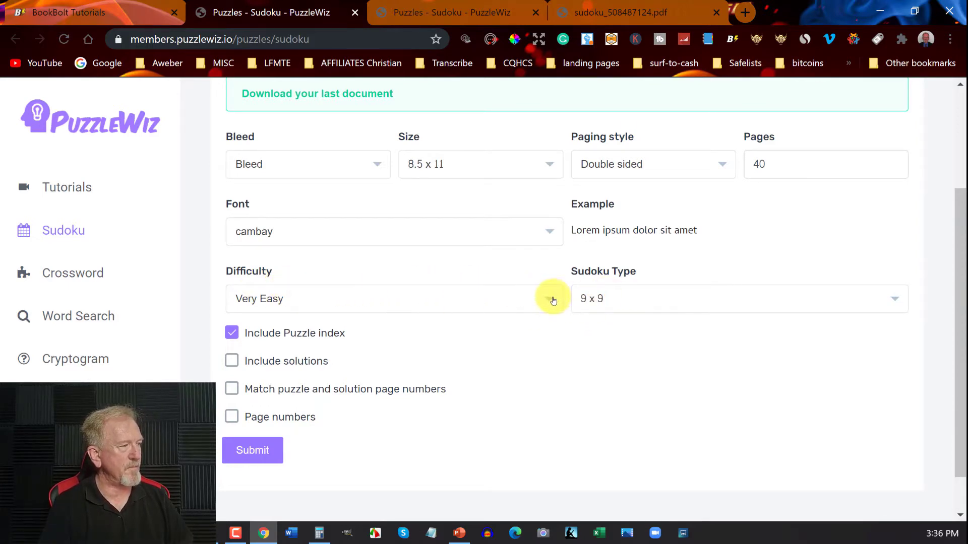
pyautogui.scroll(-1, 553, 301)
pyautogui.click(553, 249)
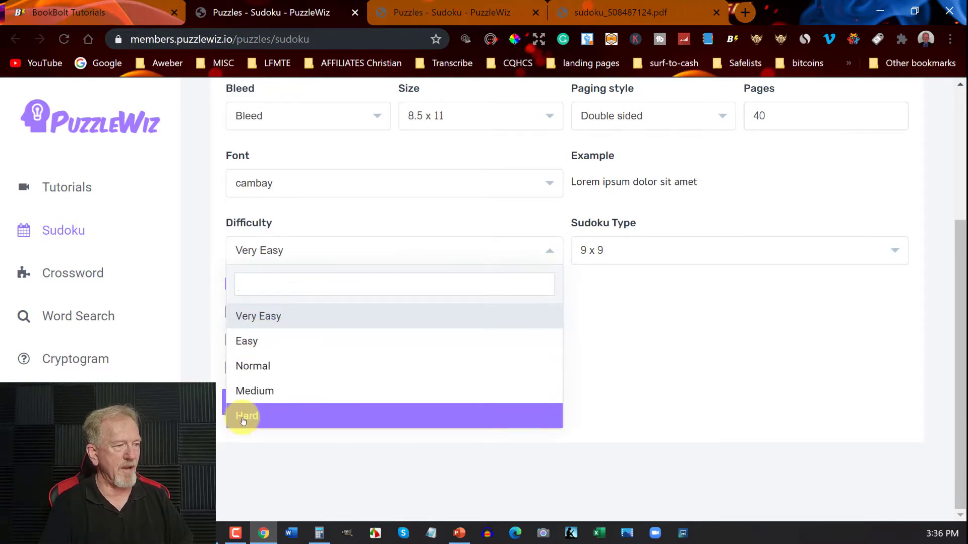
pyautogui.click(265, 365)
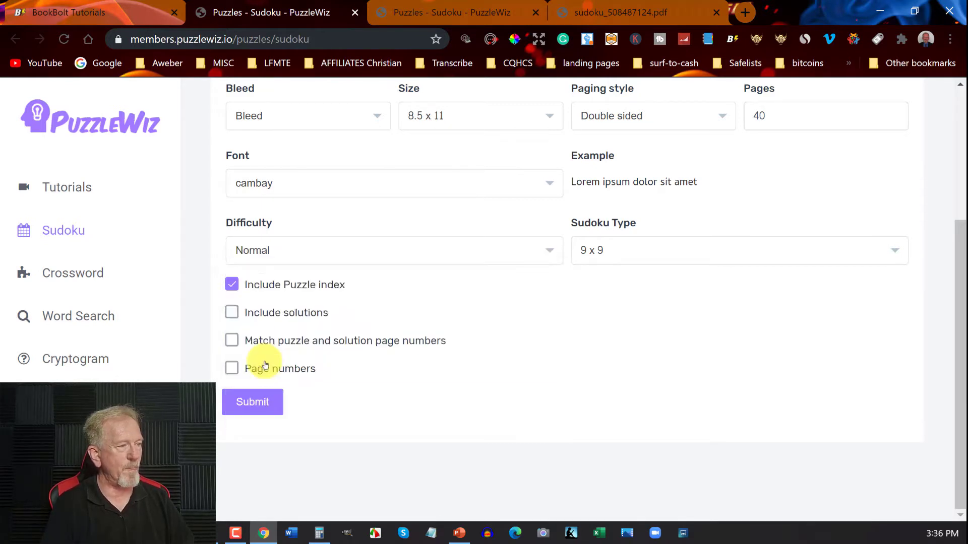
pyautogui.click(896, 246)
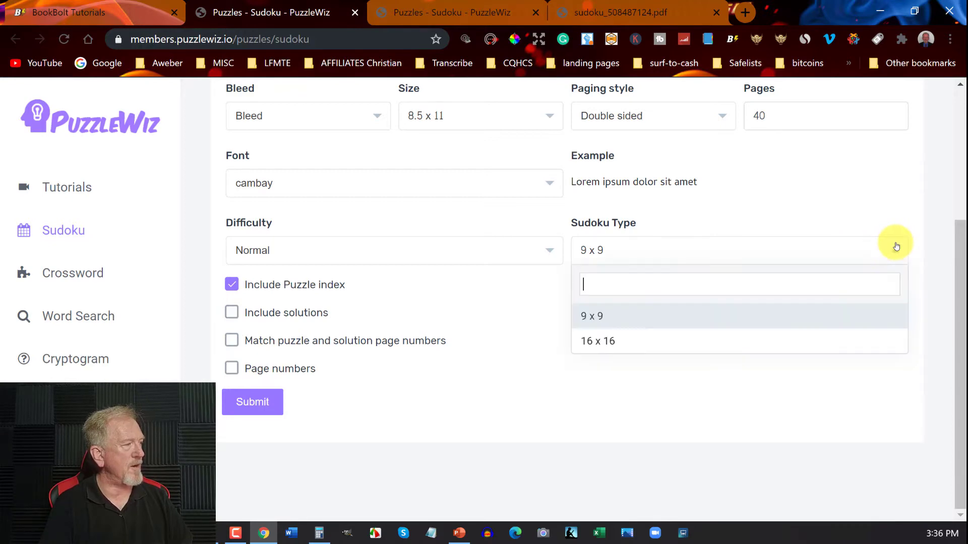
pyautogui.click(589, 343)
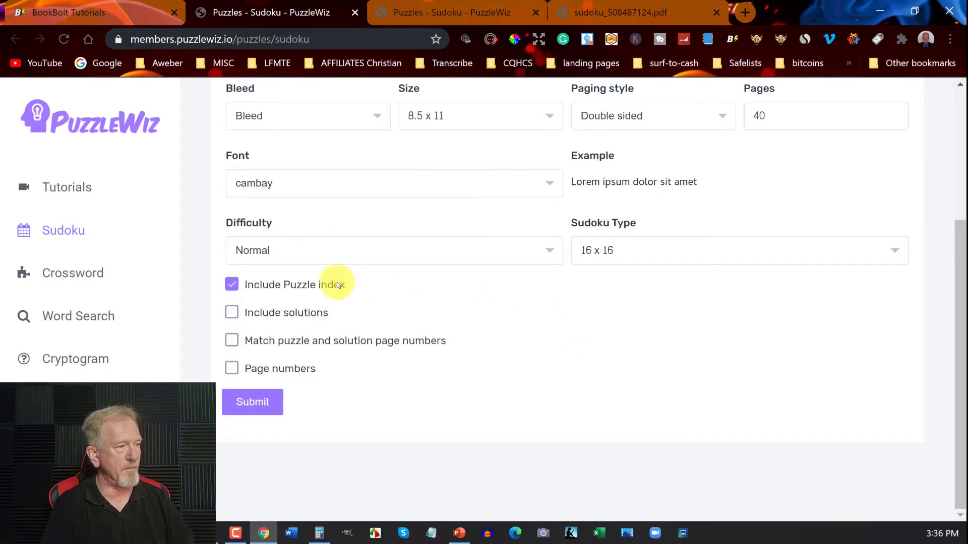
# - Enable included solutions, matching puzzle and solution page numbers, and page numbers, and submit the sudoku document for processing
pyautogui.doubleClick(233, 314)
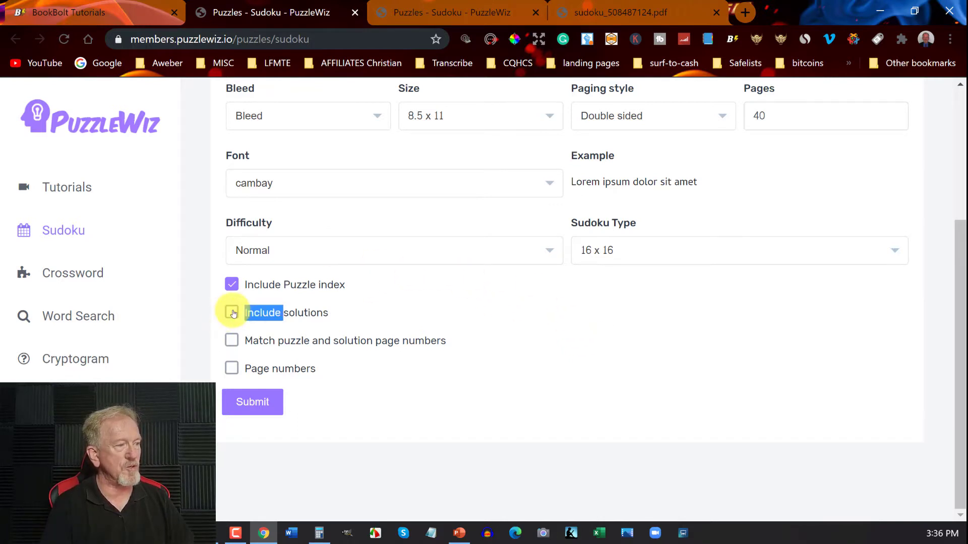
pyautogui.click(231, 314)
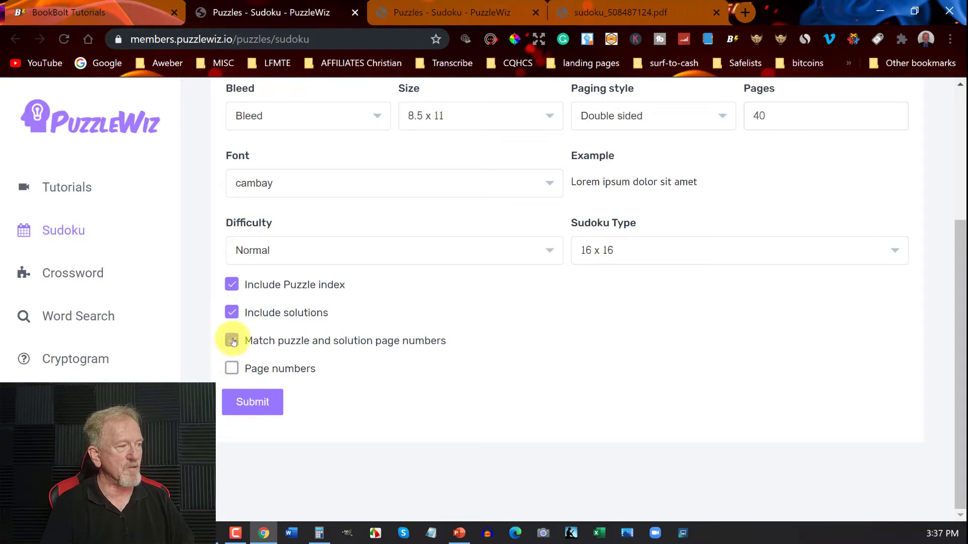
pyautogui.click(232, 342)
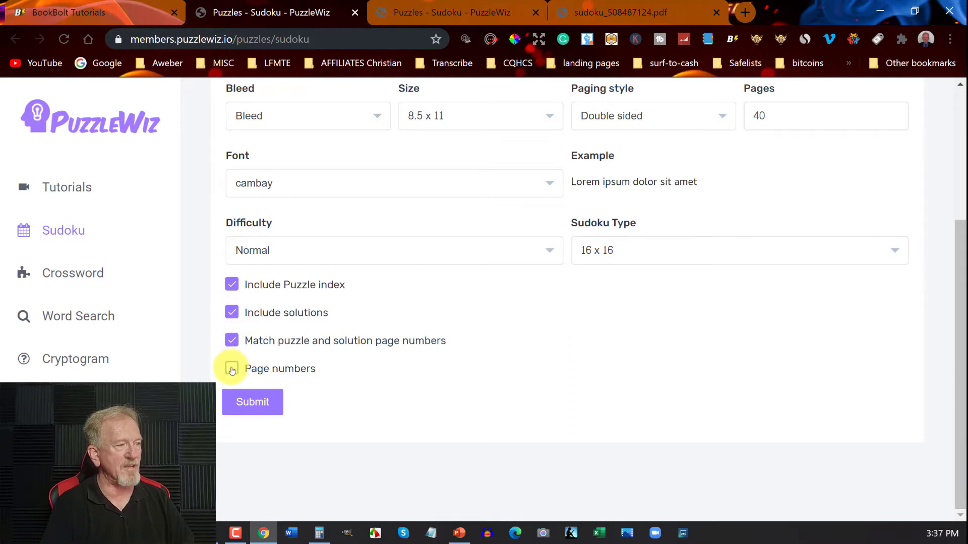
pyautogui.click(232, 371)
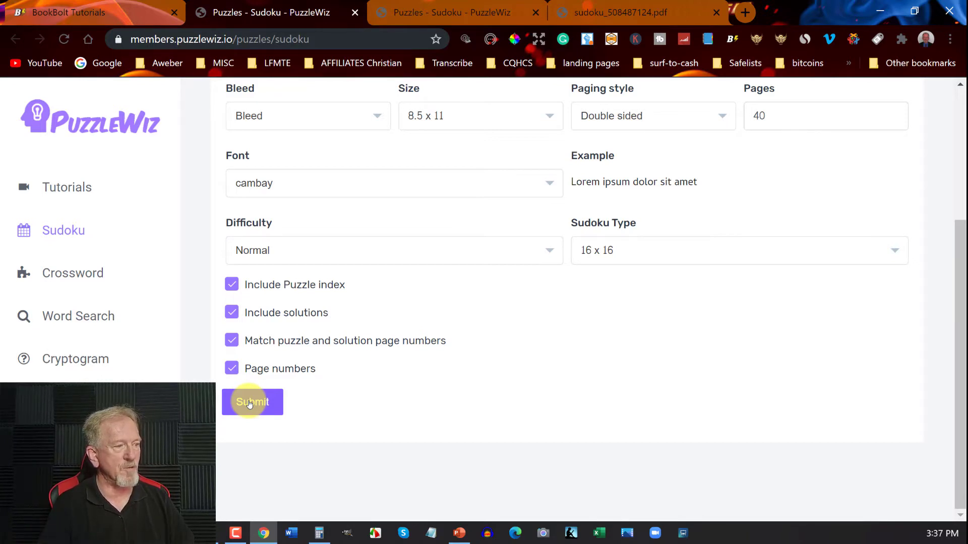
pyautogui.click(249, 402)
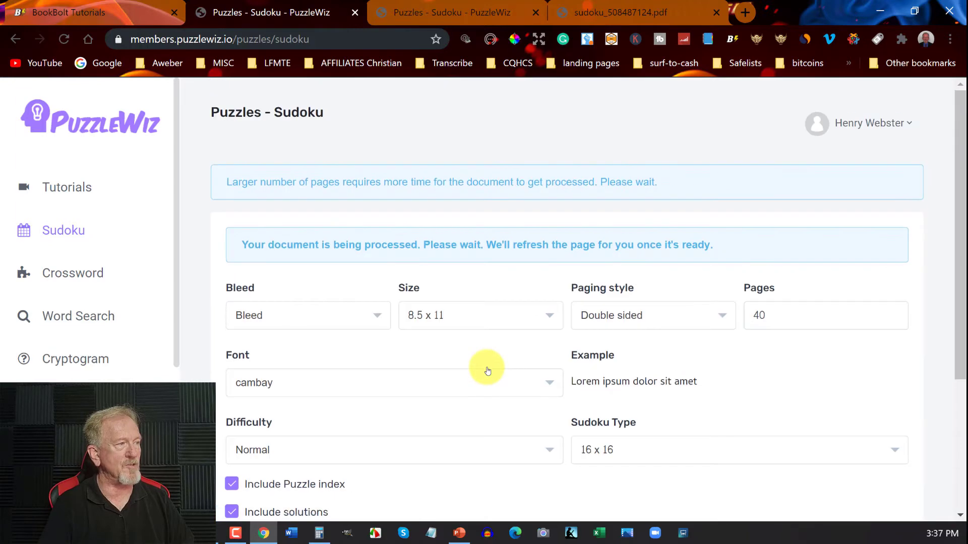
# - Switch to the already generated sudoku_508487124.pdf and examine the whole first puzzle page at 50% zoom
pyautogui.click(471, 11)
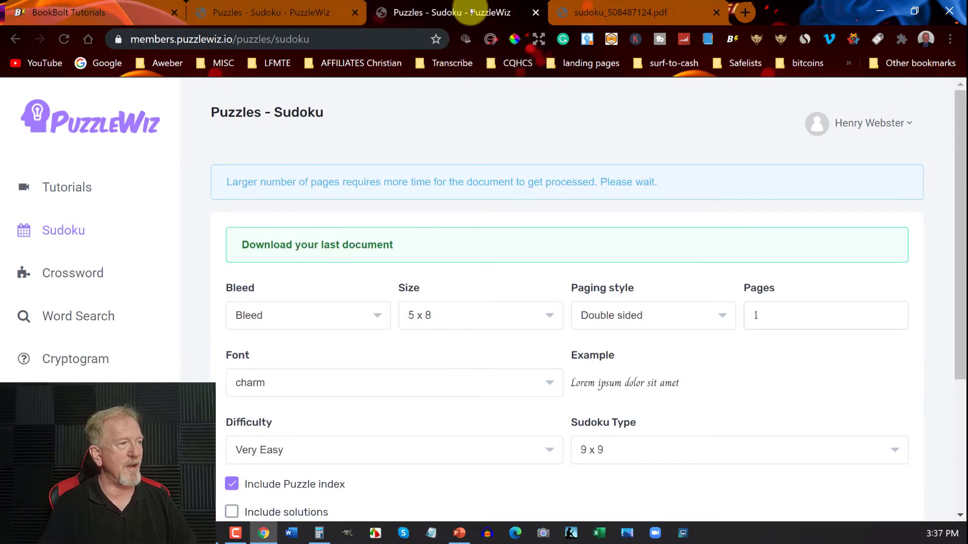
pyautogui.click(617, 12)
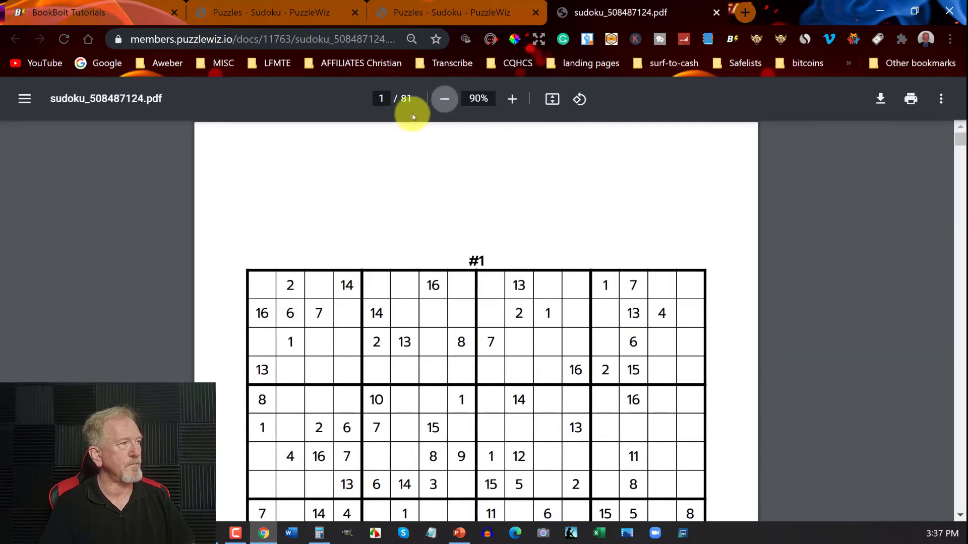
pyautogui.click(444, 99)
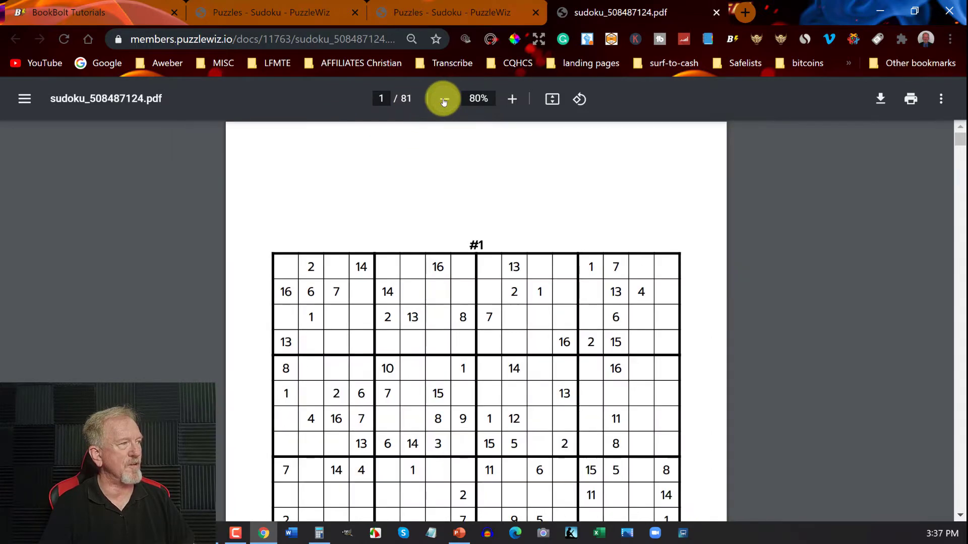
pyautogui.click(444, 99)
pyautogui.click(444, 99)
pyautogui.click(444, 99)
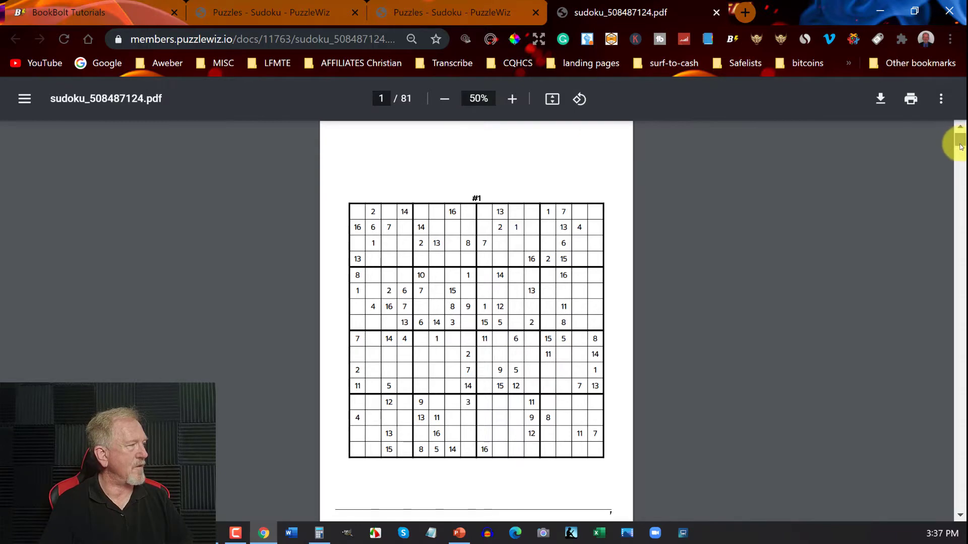
pyautogui.moveTo(961, 147); pyautogui.dragTo(961, 143)
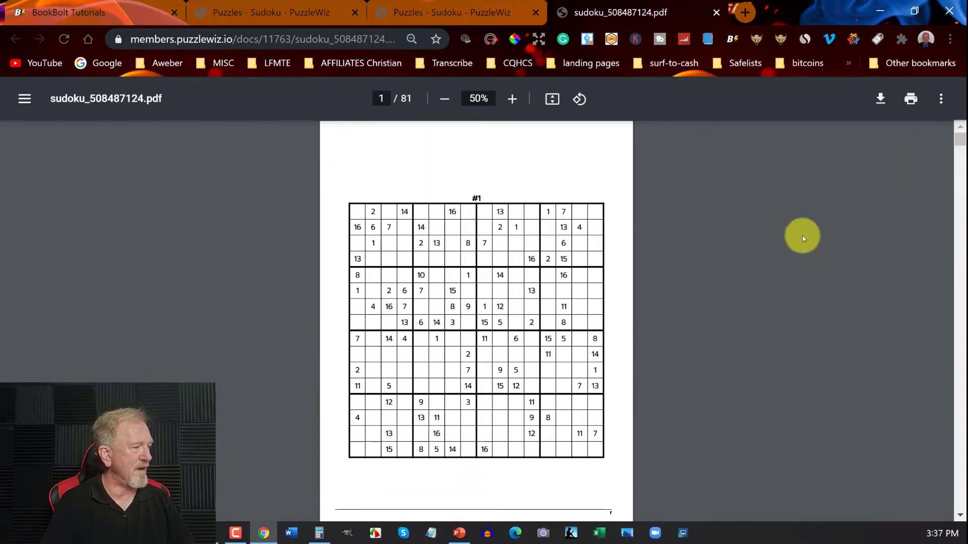
pyautogui.scroll(-2, 637, 430)
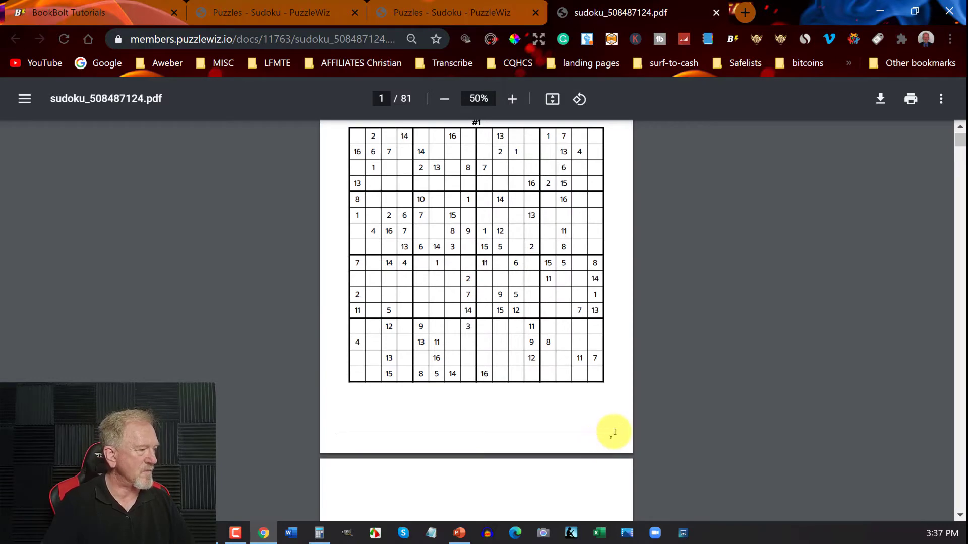
pyautogui.scroll(2, 621, 423)
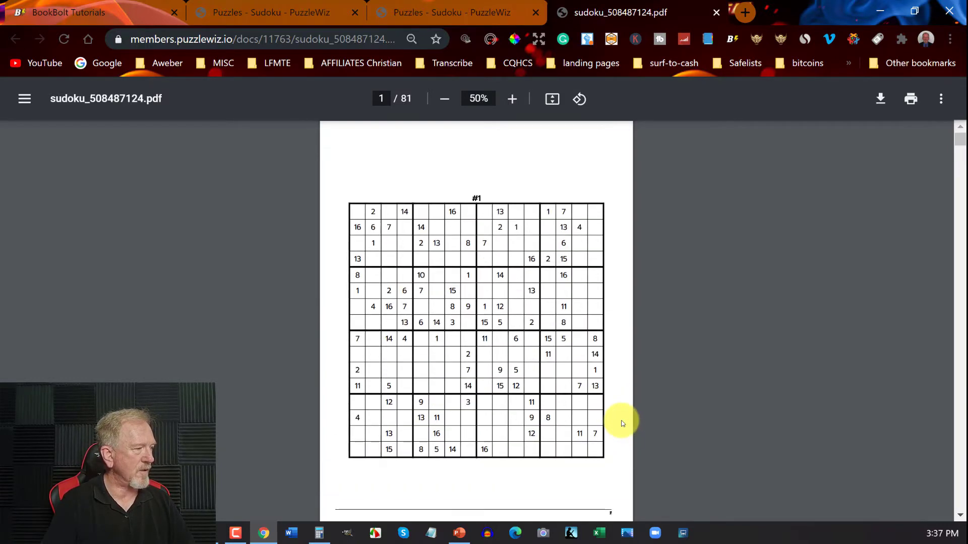
# - Enlarge the PDF to 80% and examine the puzzle grids and page numbers on the first three pages
pyautogui.click(510, 99)
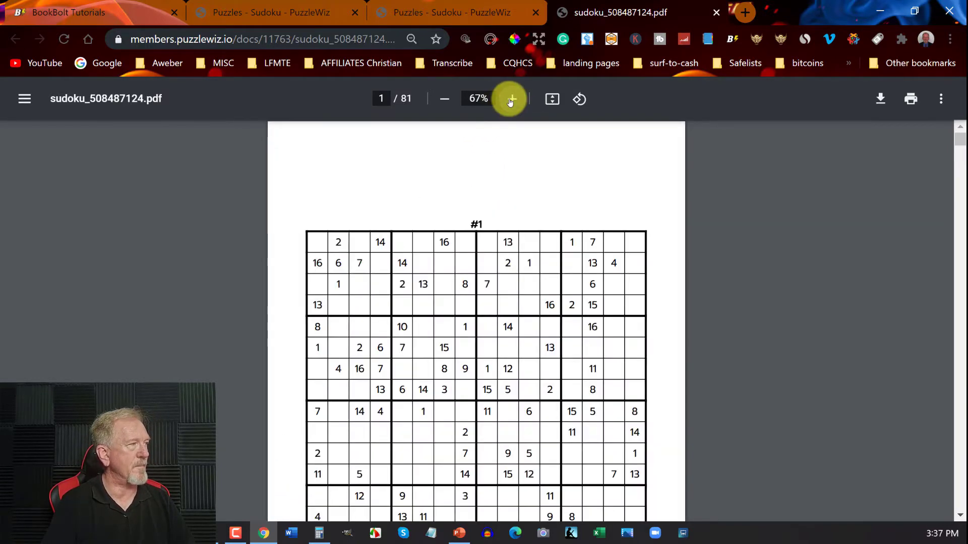
pyautogui.click(510, 100)
pyautogui.click(510, 100)
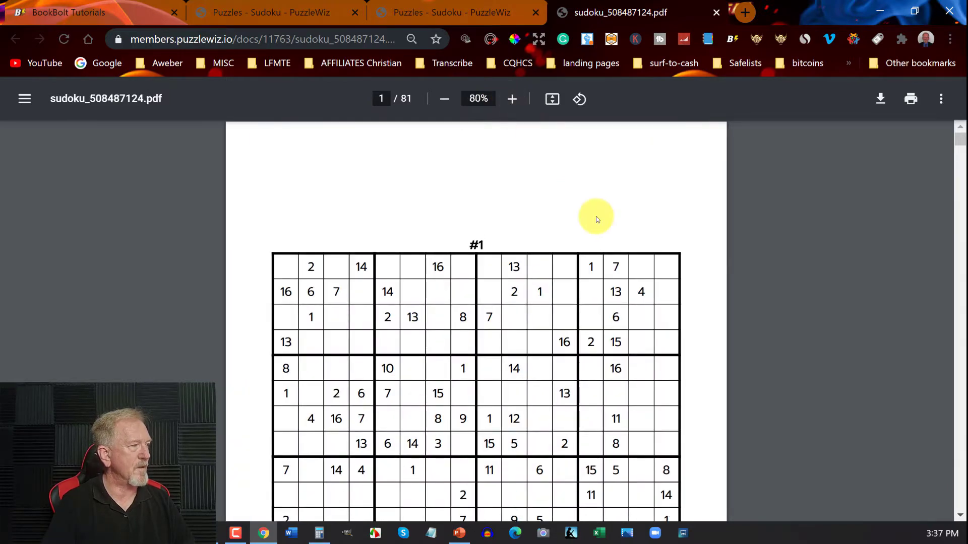
pyautogui.scroll(-7, 595, 217)
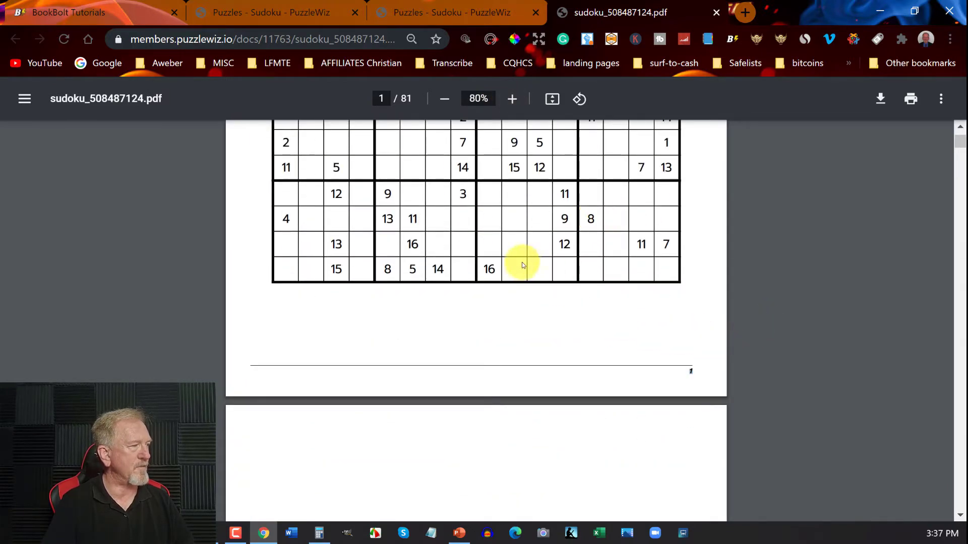
pyautogui.scroll(7, 521, 262)
pyautogui.scroll(-11, 512, 262)
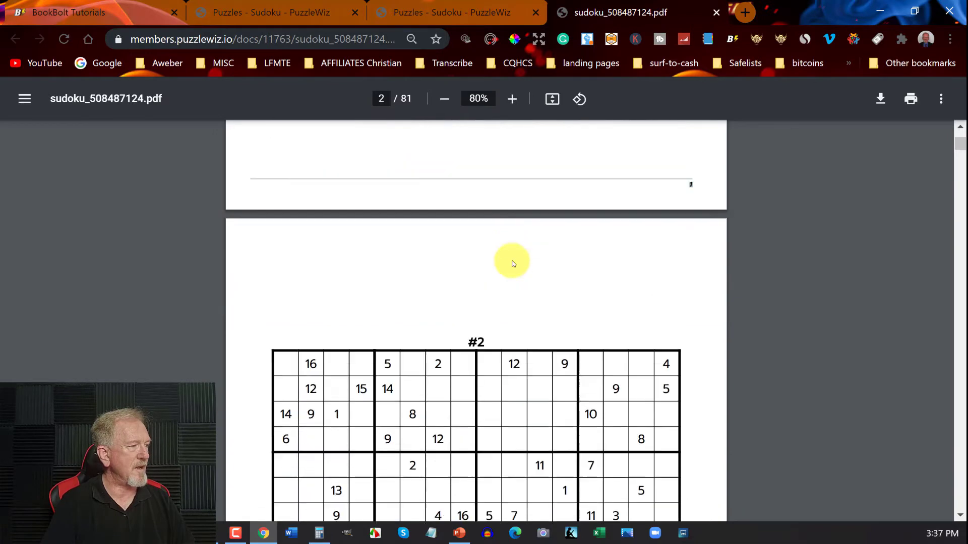
pyautogui.scroll(-14, 513, 262)
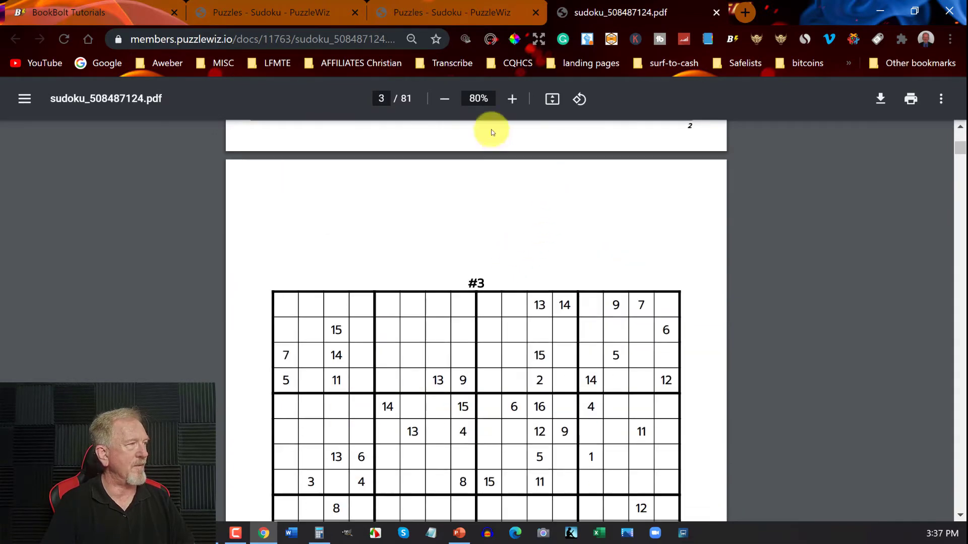
# - Reduce the PDF to 50% and examine the numbered solution pages back to the Solutions title page
pyautogui.click(439, 103)
pyautogui.click(439, 105)
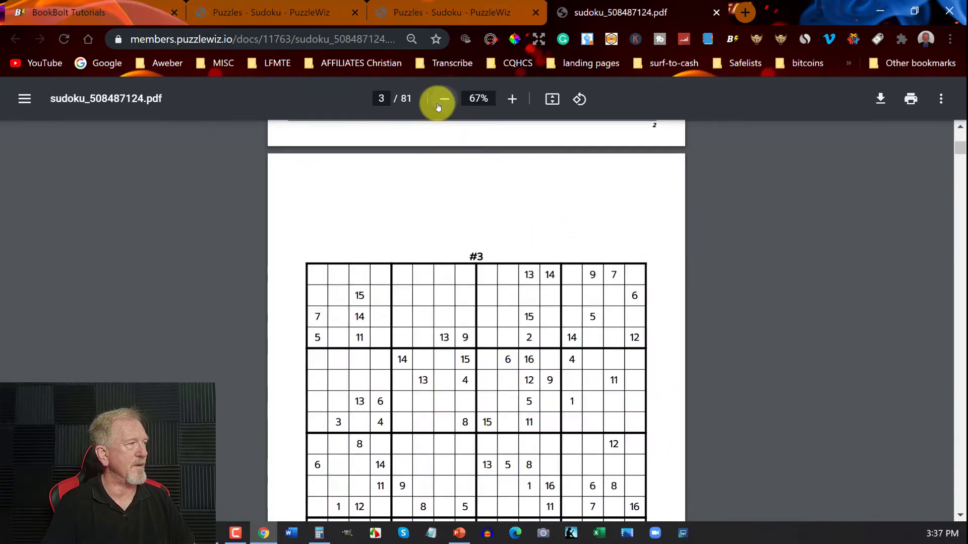
pyautogui.click(439, 105)
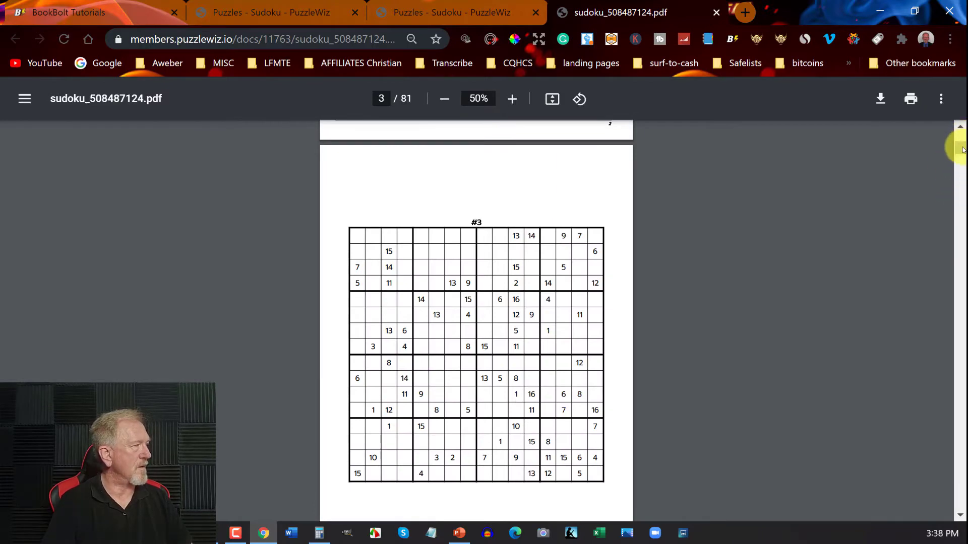
pyautogui.moveTo(962, 149); pyautogui.dragTo(958, 341)
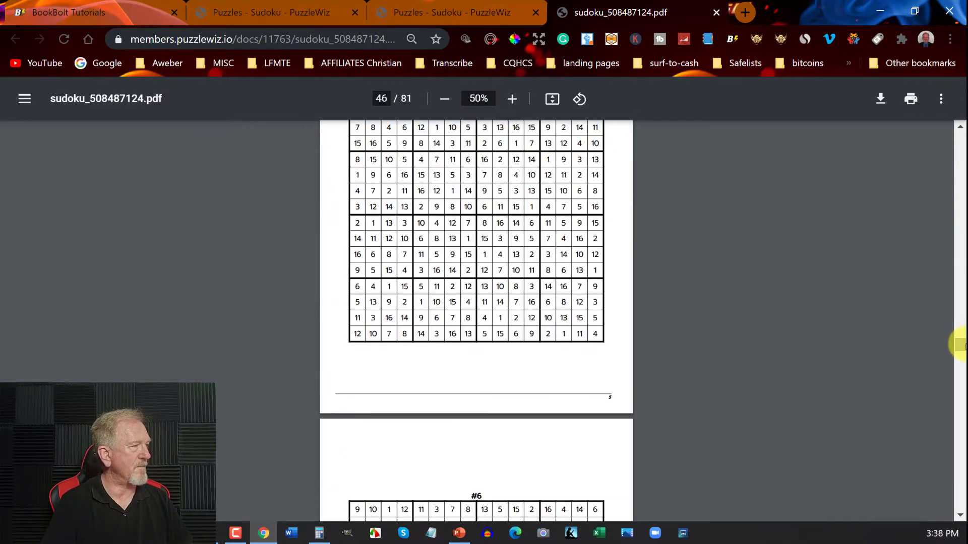
pyautogui.scroll(8, 772, 325)
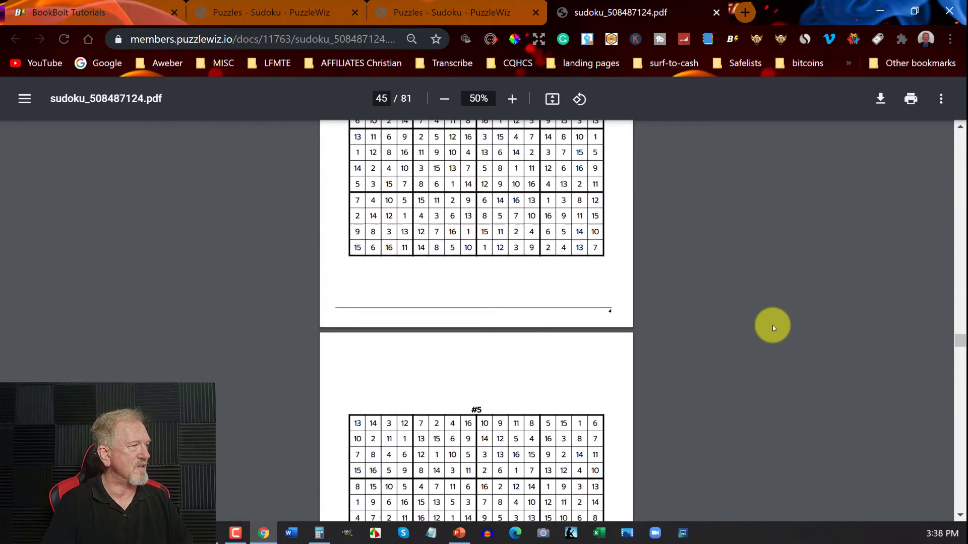
pyautogui.scroll(10, 772, 325)
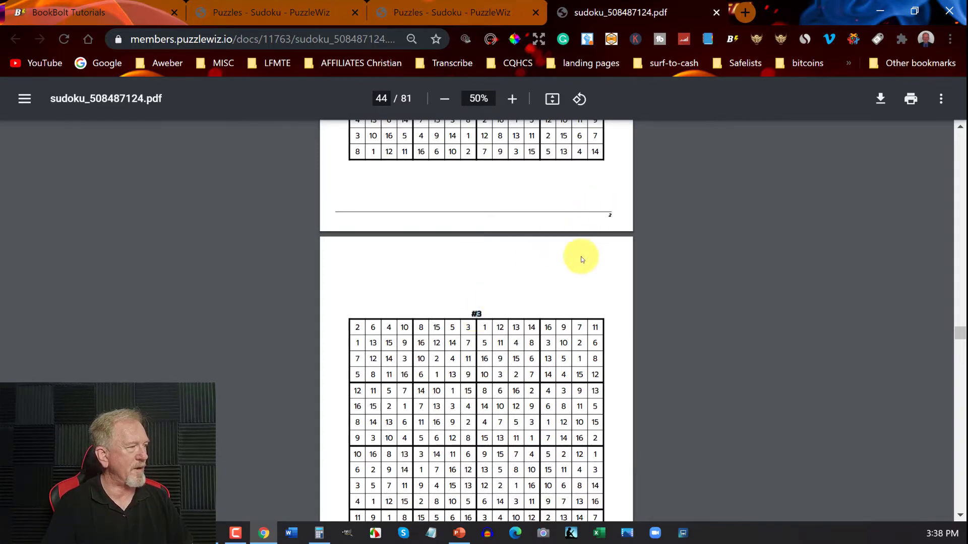
pyautogui.scroll(-5, 558, 289)
pyautogui.scroll(-4, 560, 296)
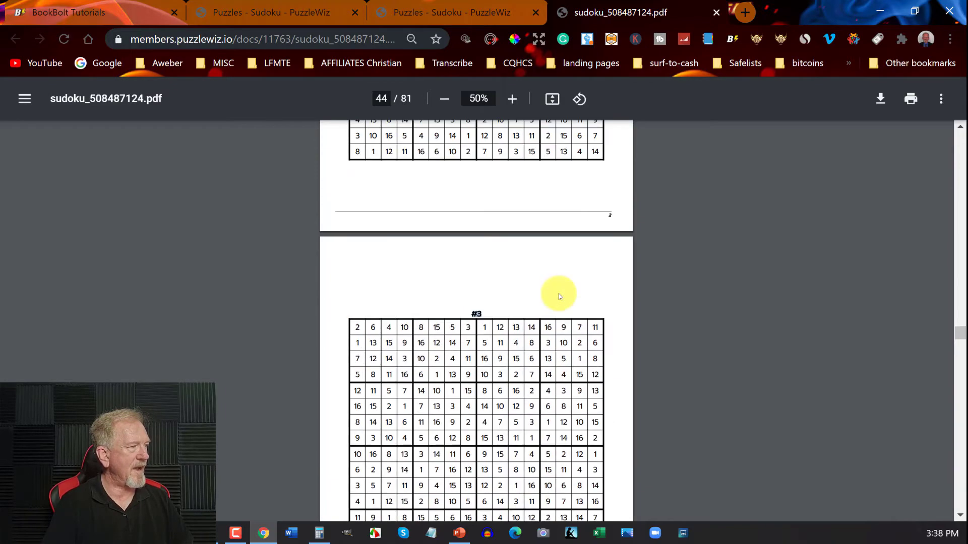
pyautogui.scroll(15, 559, 296)
pyautogui.scroll(10, 559, 296)
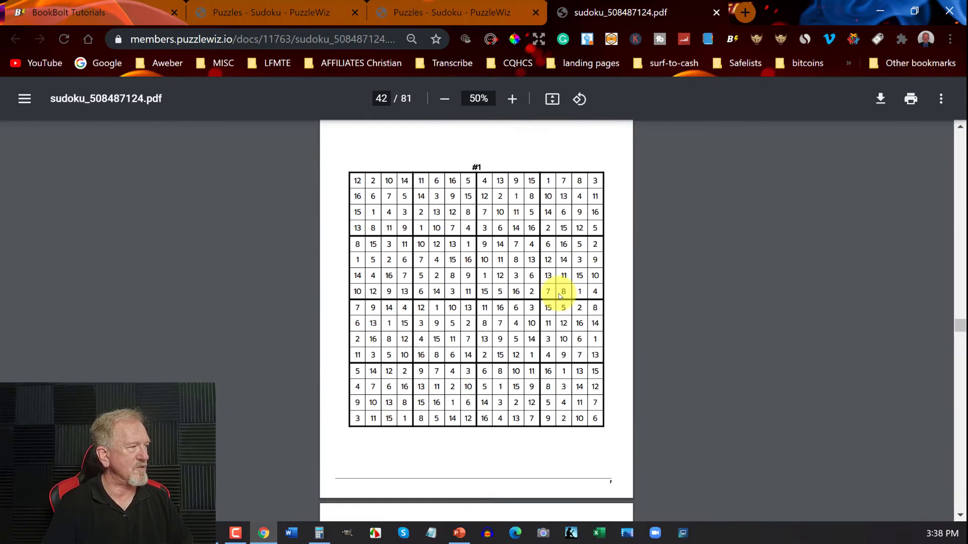
pyautogui.scroll(5, 558, 297)
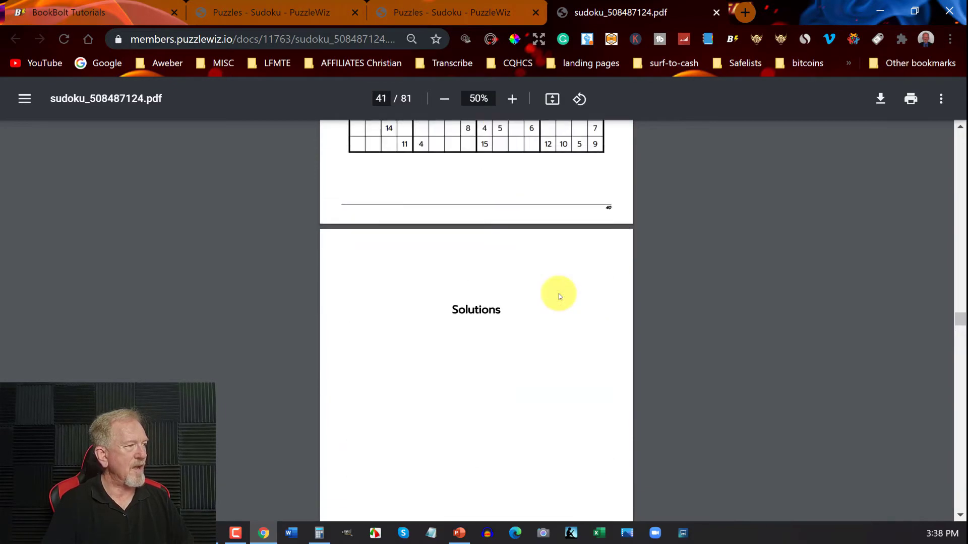
pyautogui.scroll(-3, 559, 296)
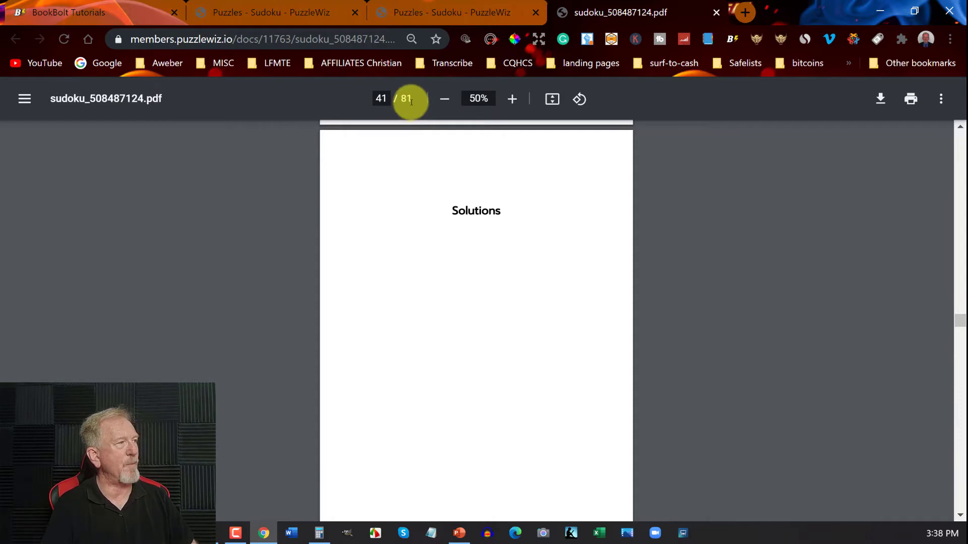
# - Check the PDF's page count and review solution pages #8 back to the Solutions title page
pyautogui.moveTo(412, 102); pyautogui.dragTo(379, 103)
pyautogui.click(379, 103)
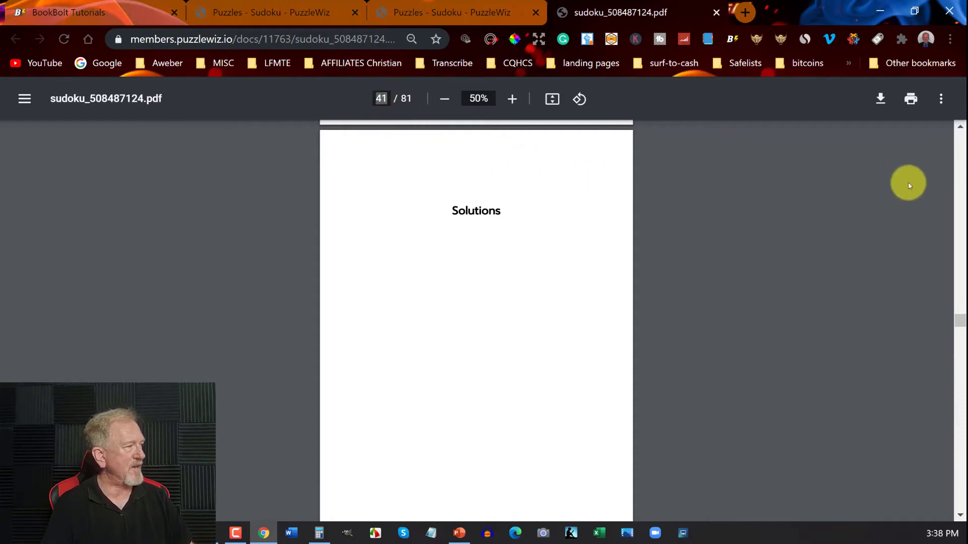
pyautogui.moveTo(955, 318); pyautogui.dragTo(960, 361)
pyautogui.scroll(10, 834, 352)
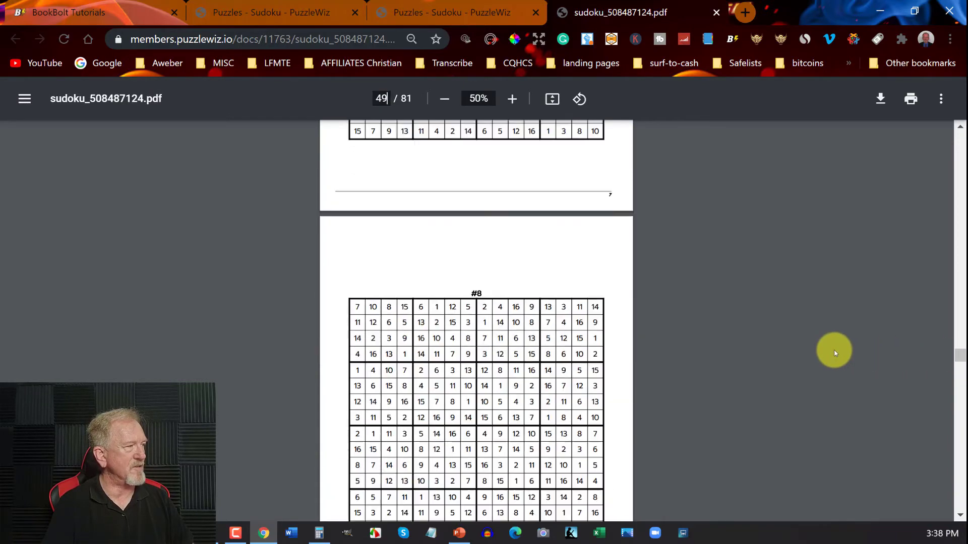
pyautogui.scroll(15, 834, 353)
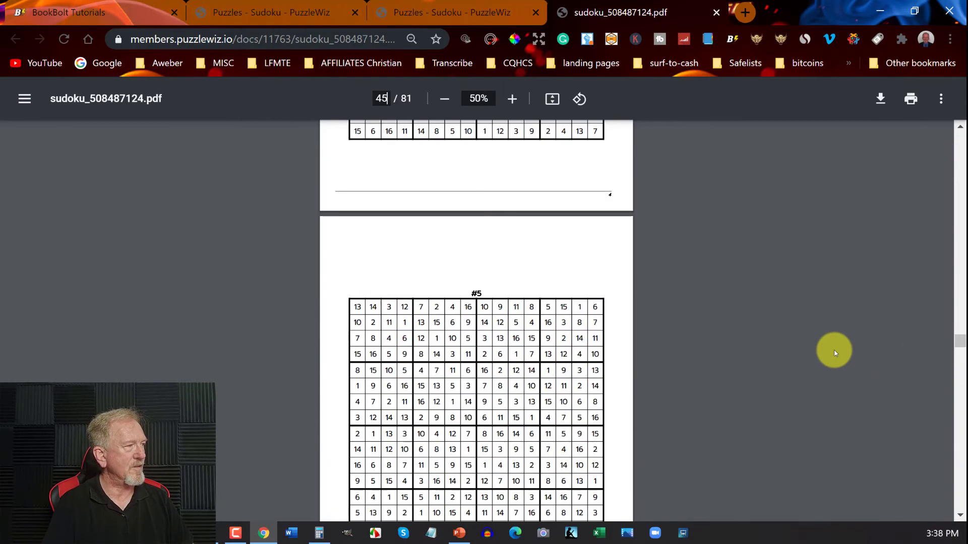
pyautogui.scroll(10, 835, 353)
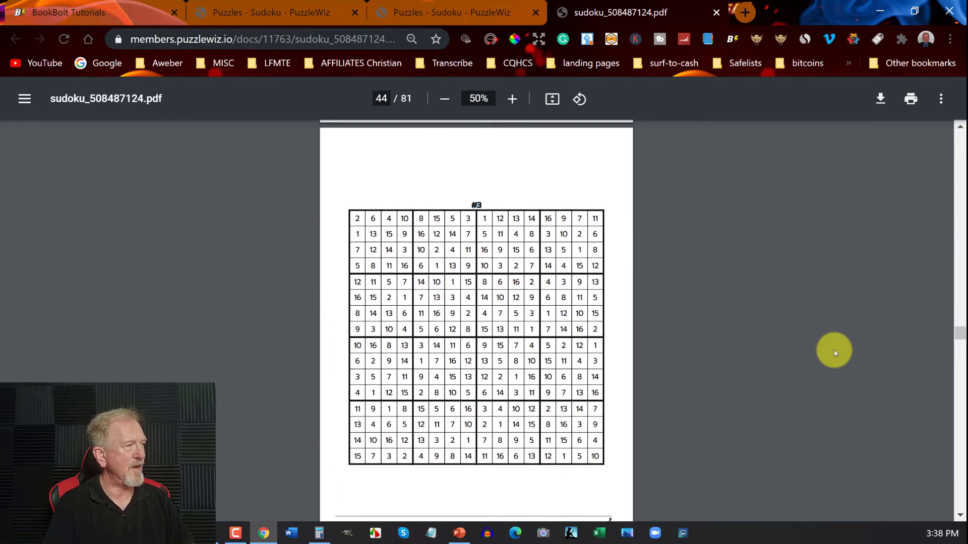
pyautogui.scroll(10, 834, 353)
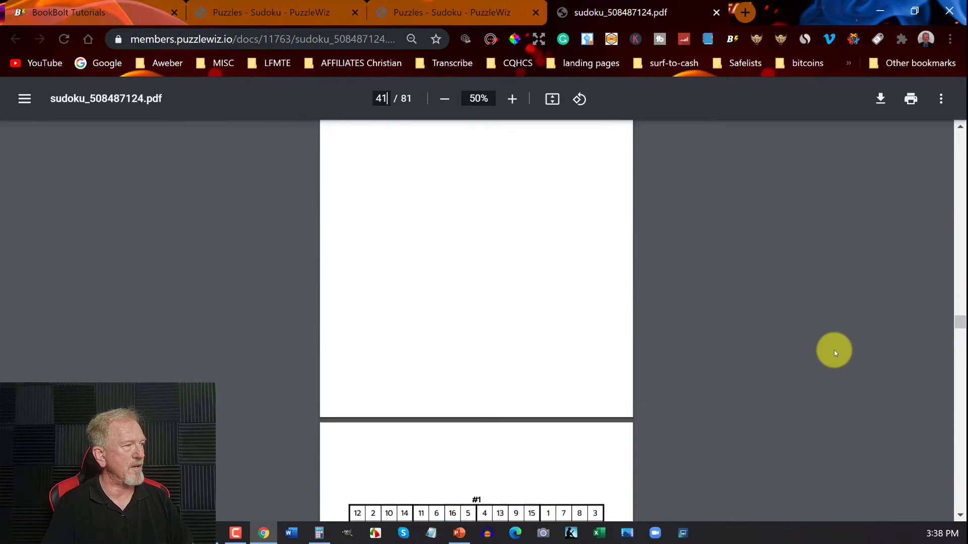
pyautogui.scroll(2, 834, 353)
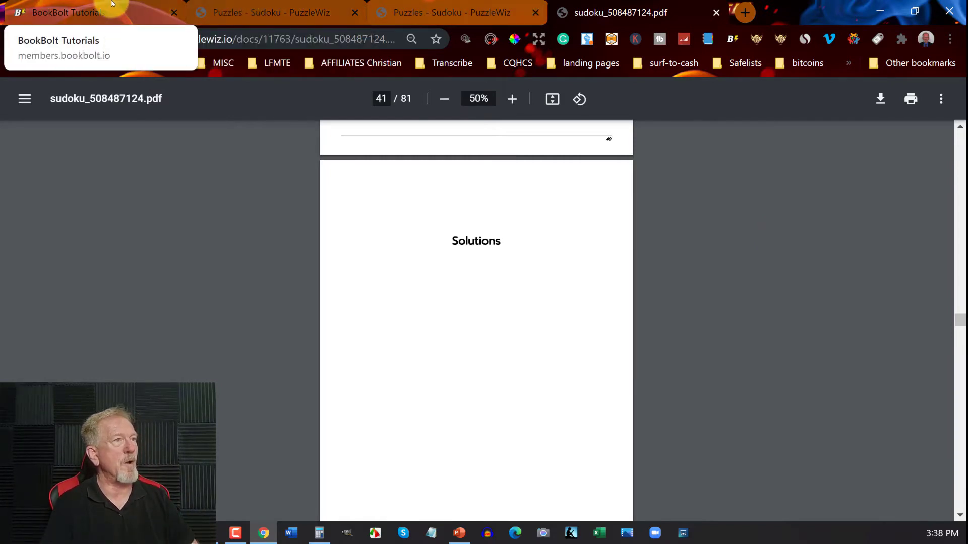
# - Switch to the BookBolt members site, launch Book Bolt Designer and log in with the prefilled credentials
pyautogui.click(96, 12)
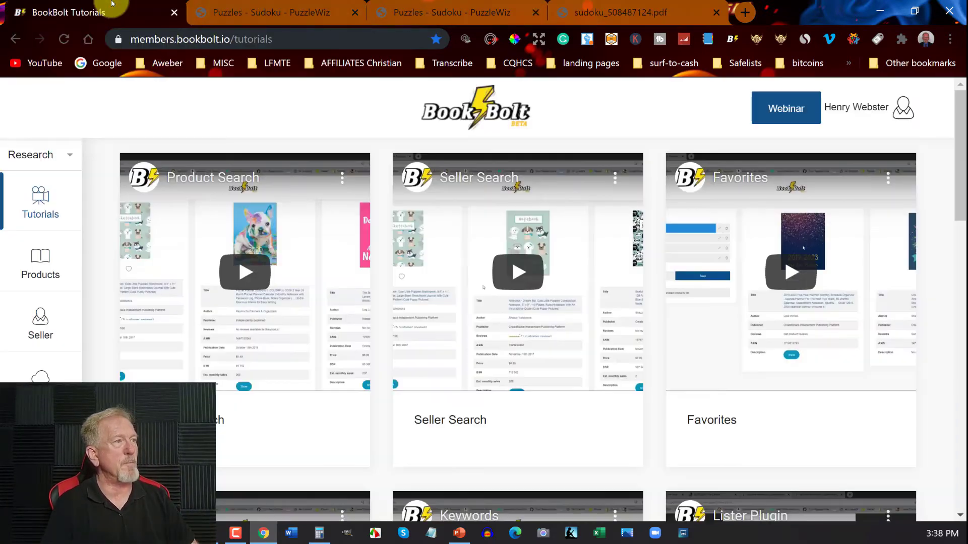
pyautogui.click(848, 106)
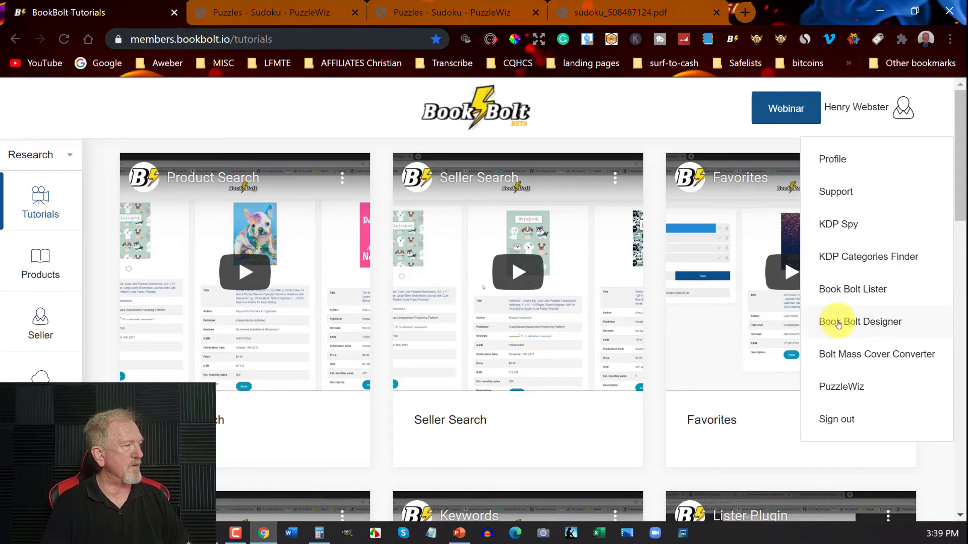
pyautogui.click(838, 323)
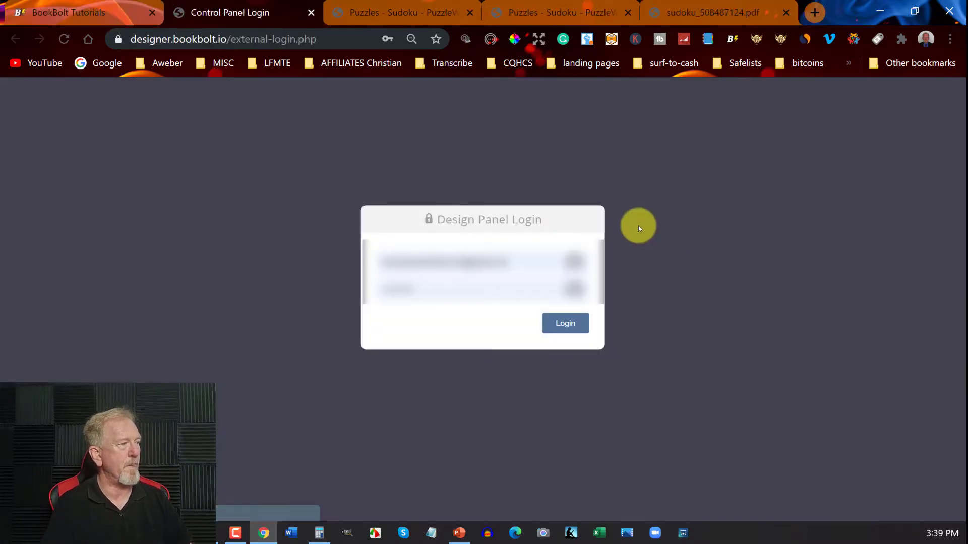
pyautogui.click(566, 321)
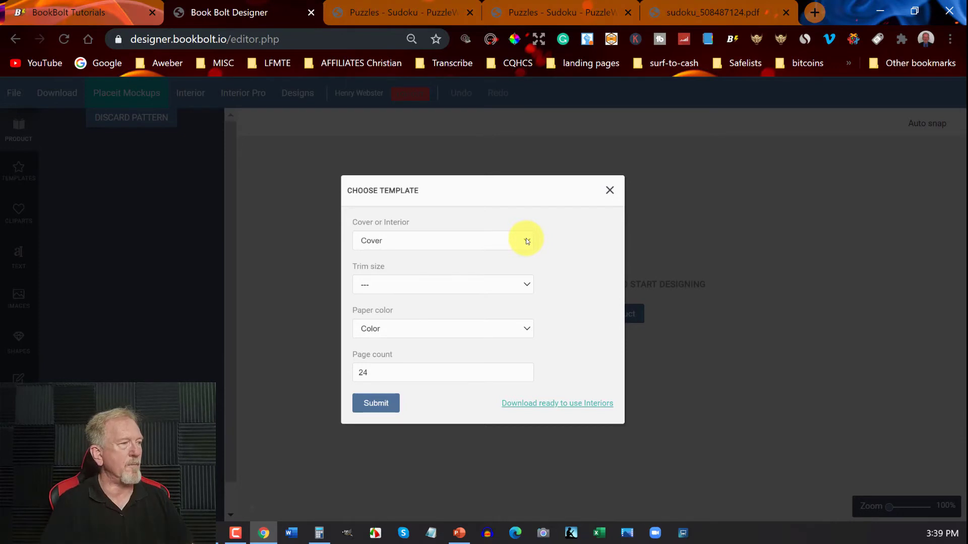
# - Create a cover template with 8.5 x 11 in trim size, White paper and a page count of 82
pyautogui.click(530, 286)
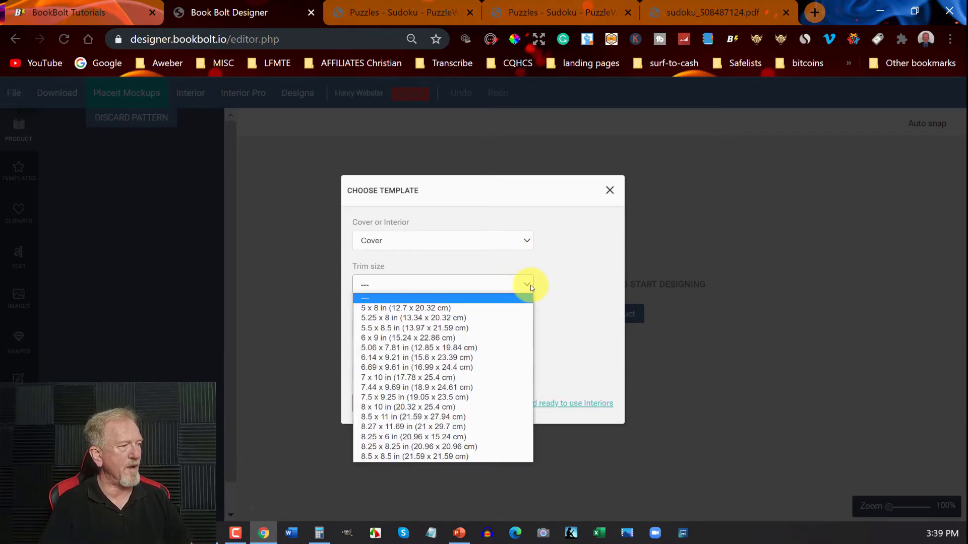
pyautogui.click(385, 417)
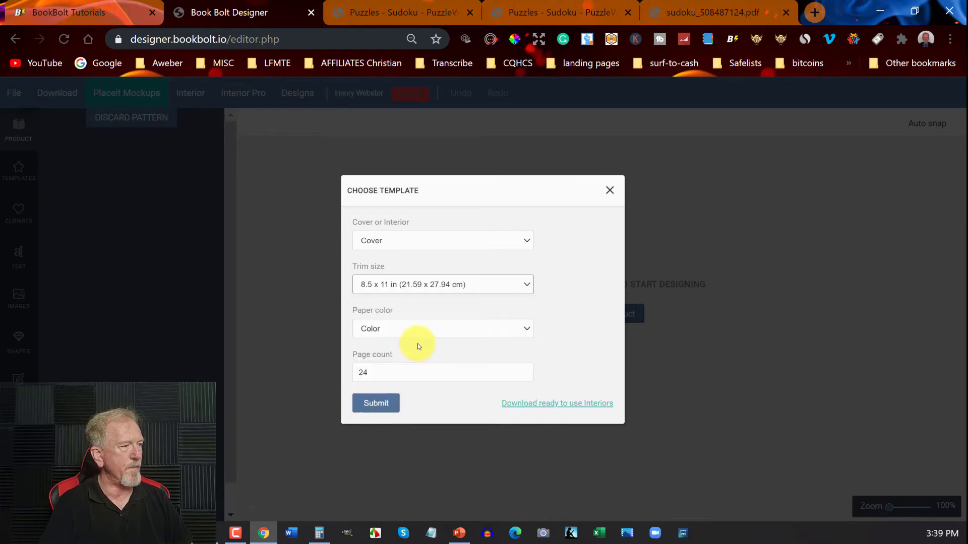
pyautogui.click(527, 329)
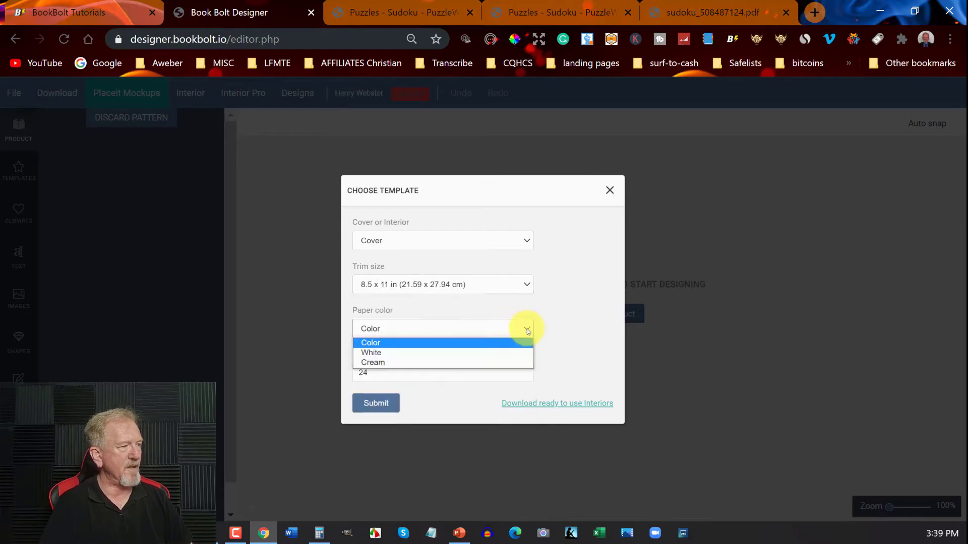
pyautogui.click(373, 353)
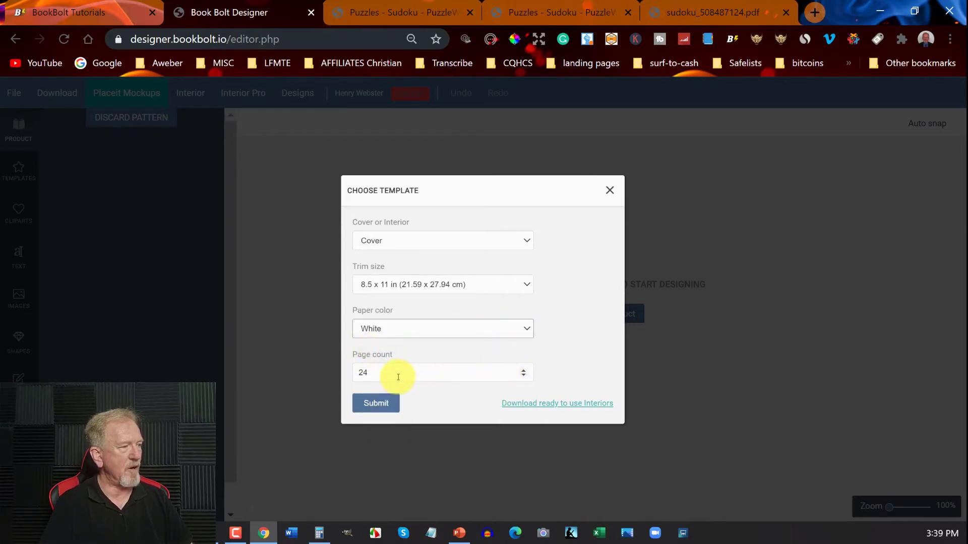
pyautogui.moveTo(395, 373); pyautogui.dragTo(341, 373)
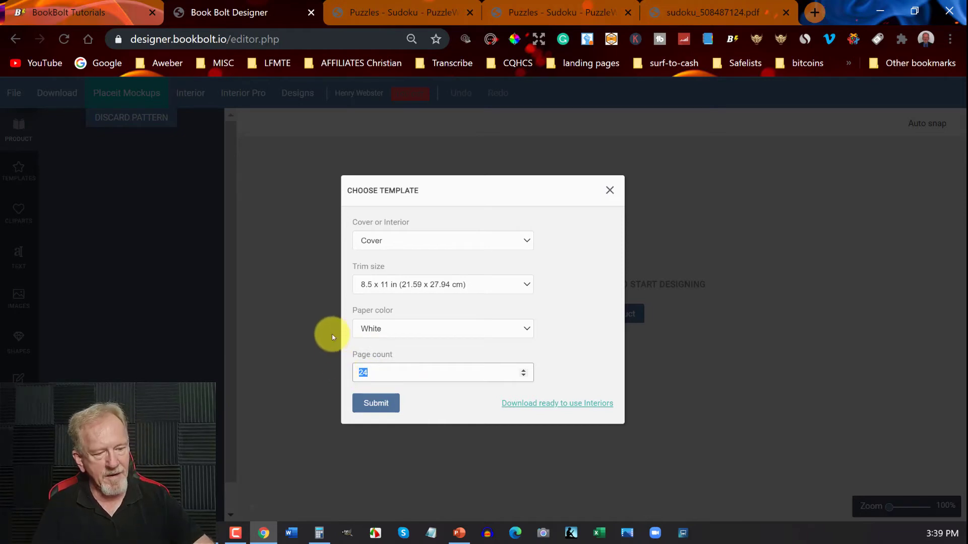
pyautogui.write('82')
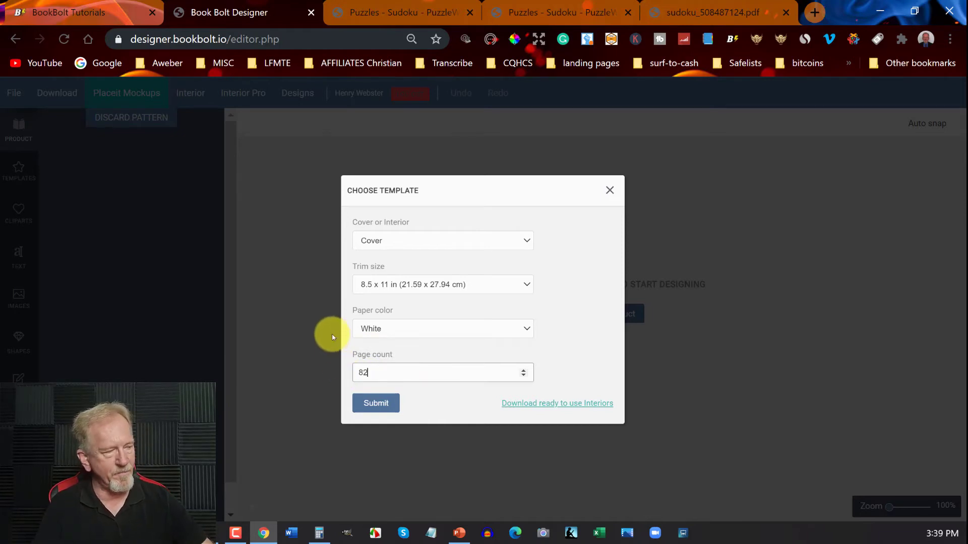
pyautogui.click(376, 404)
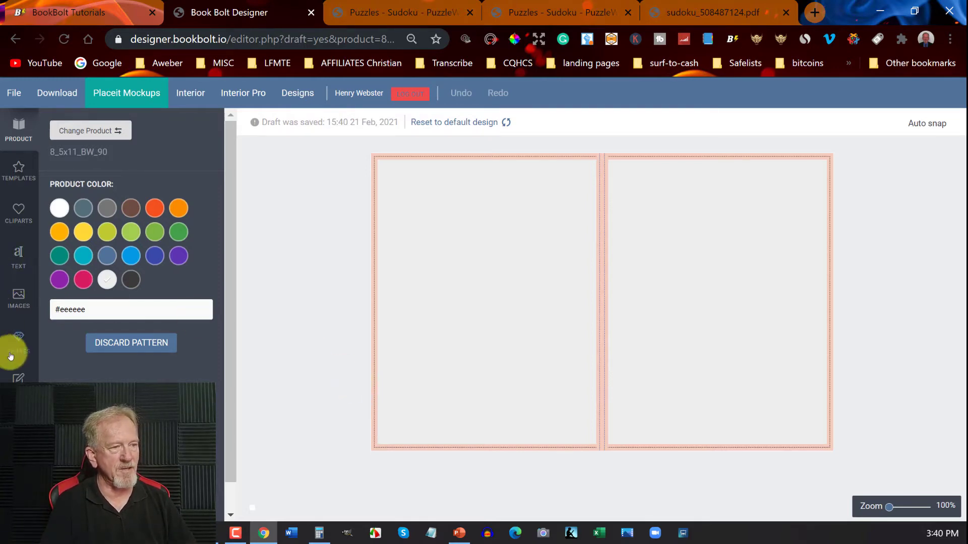
# - Add a square shape, enlarge it to cover the entire front and back cover, and fill it with white (#ffffff)
pyautogui.click(17, 338)
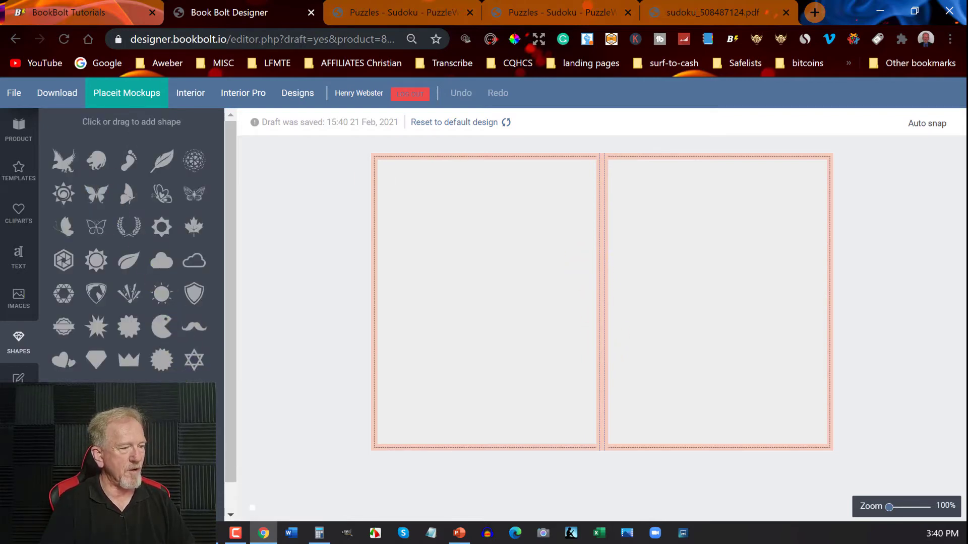
pyautogui.click(194, 394)
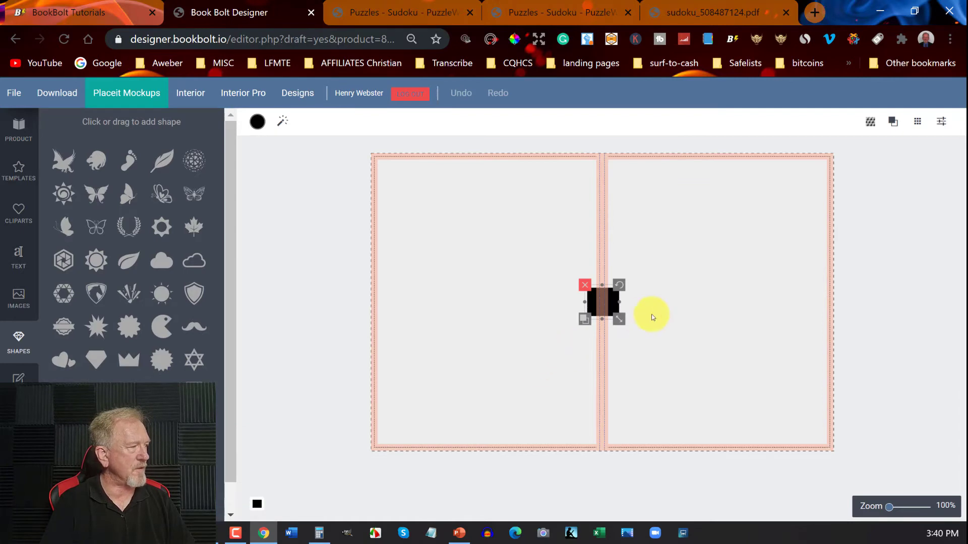
pyautogui.moveTo(613, 314); pyautogui.dragTo(955, 521)
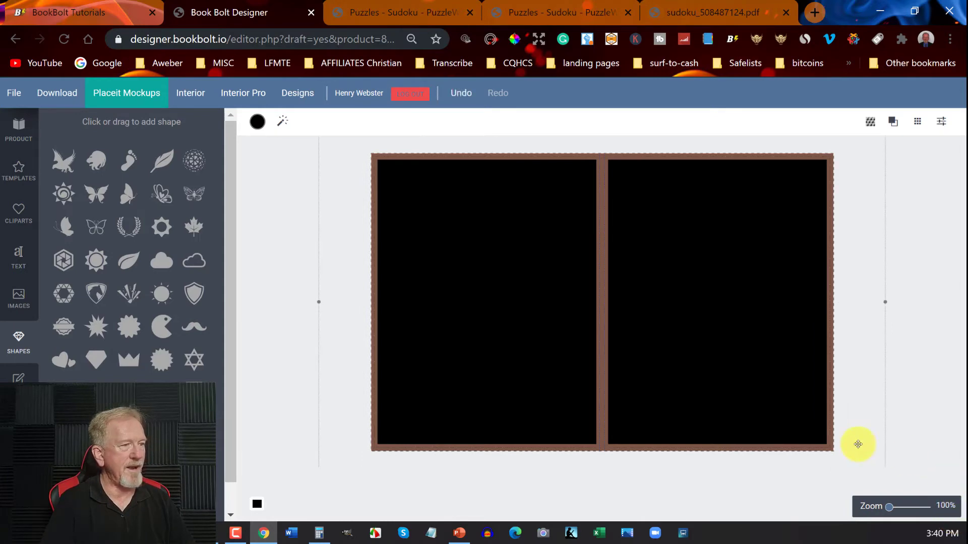
pyautogui.click(257, 121)
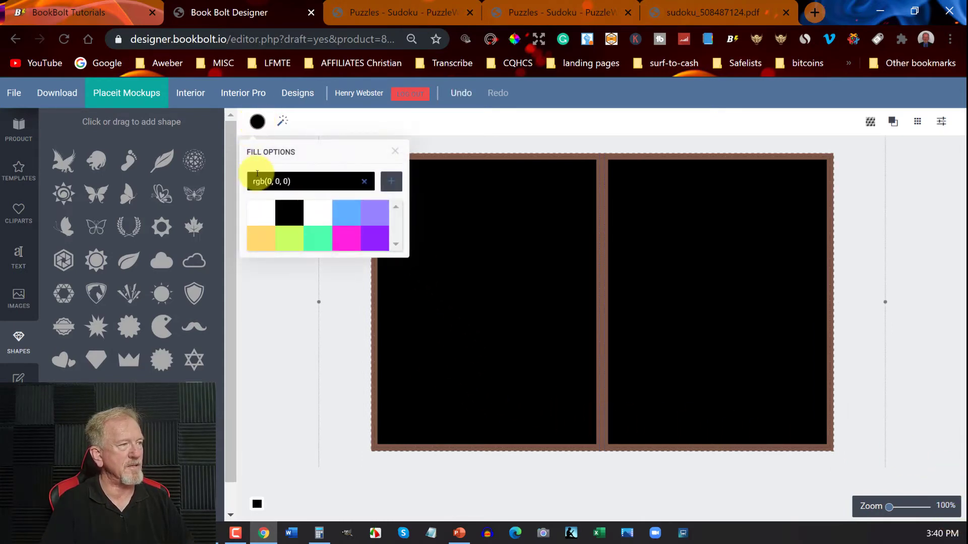
pyautogui.click(259, 214)
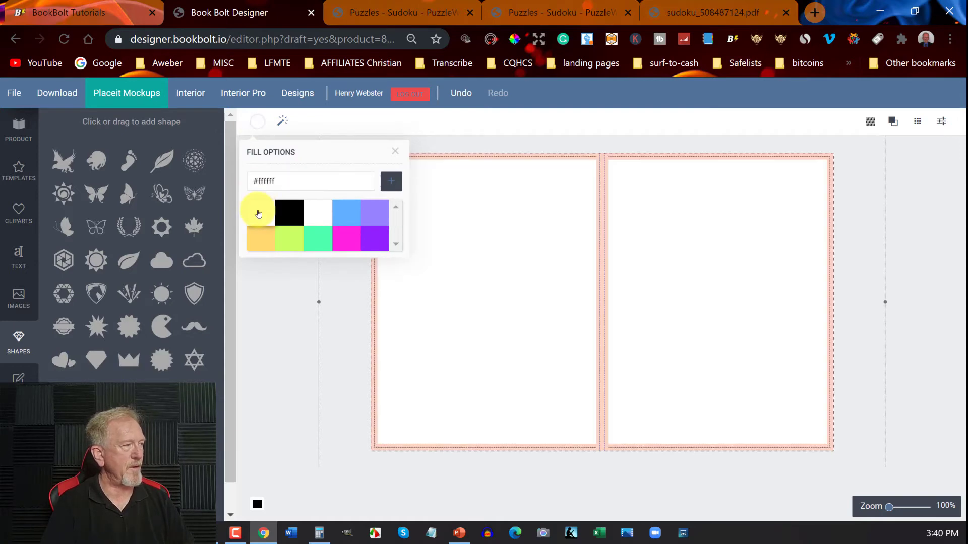
pyautogui.click(298, 317)
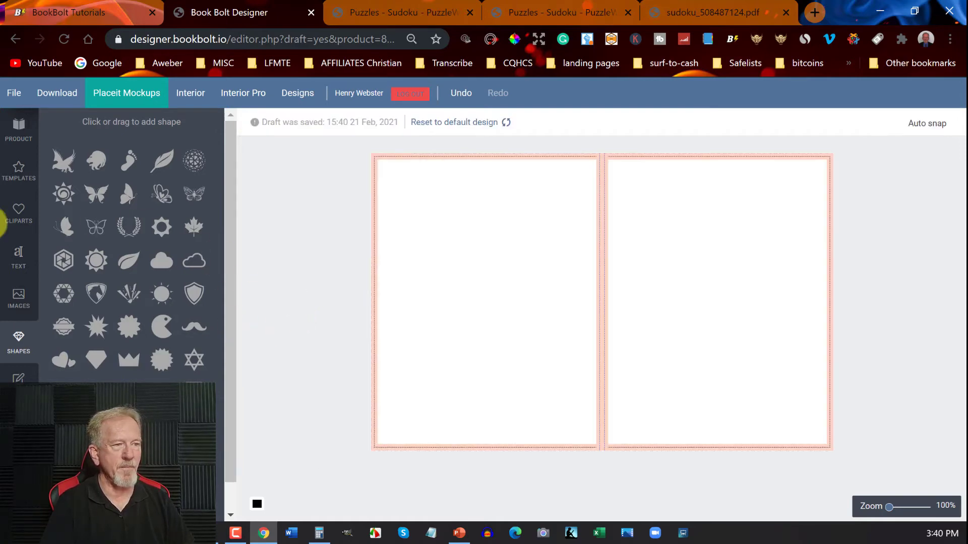
# - Place the uploaded Sudoku Seduction image on the front cover and enlarge it to fill the whole front panel
pyautogui.click(20, 295)
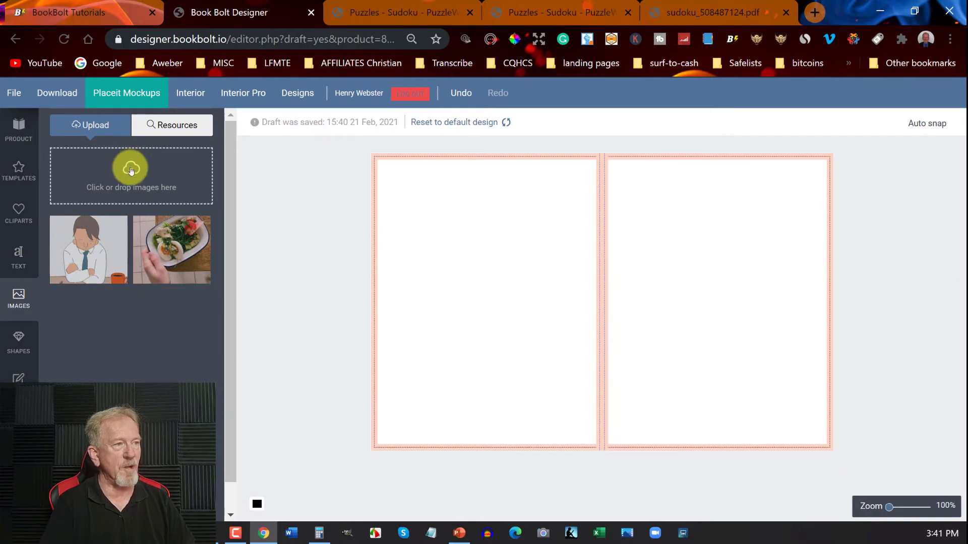
pyautogui.click(87, 253)
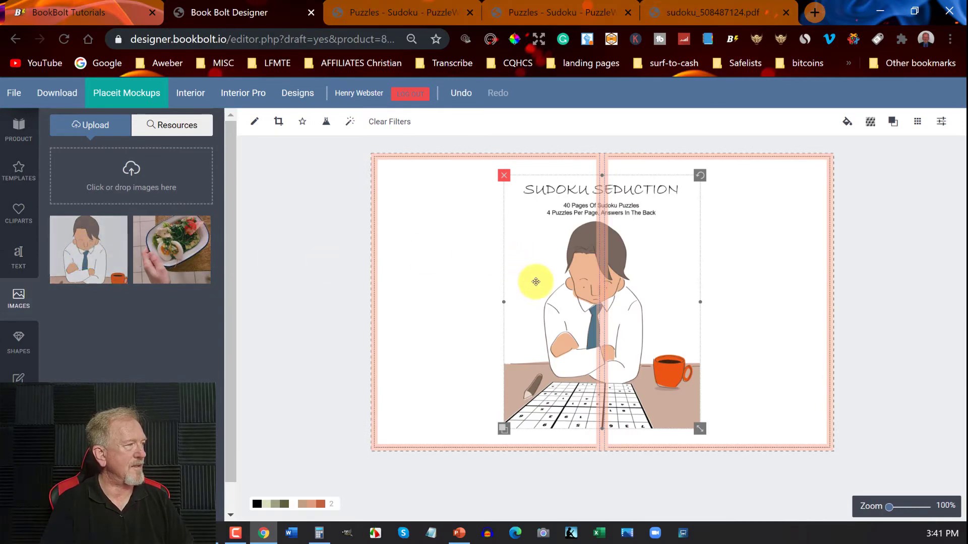
pyautogui.moveTo(535, 282); pyautogui.dragTo(645, 275)
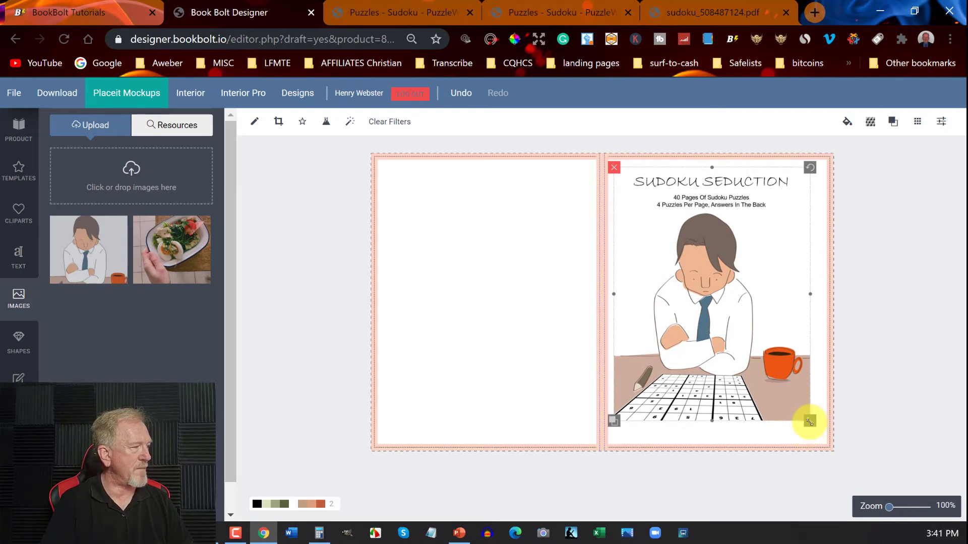
pyautogui.moveTo(809, 422); pyautogui.dragTo(840, 441)
pyautogui.moveTo(725, 380)
pyautogui.mouseDown()
pyautogui.moveTo(741, 412)
pyautogui.moveTo(736, 394)
pyautogui.mouseUp()
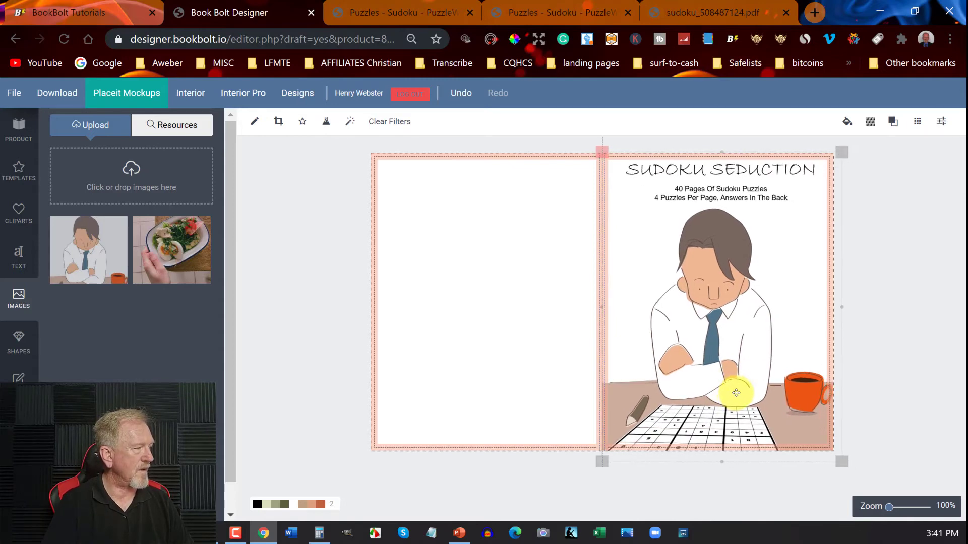
pyautogui.moveTo(738, 392); pyautogui.dragTo(738, 401)
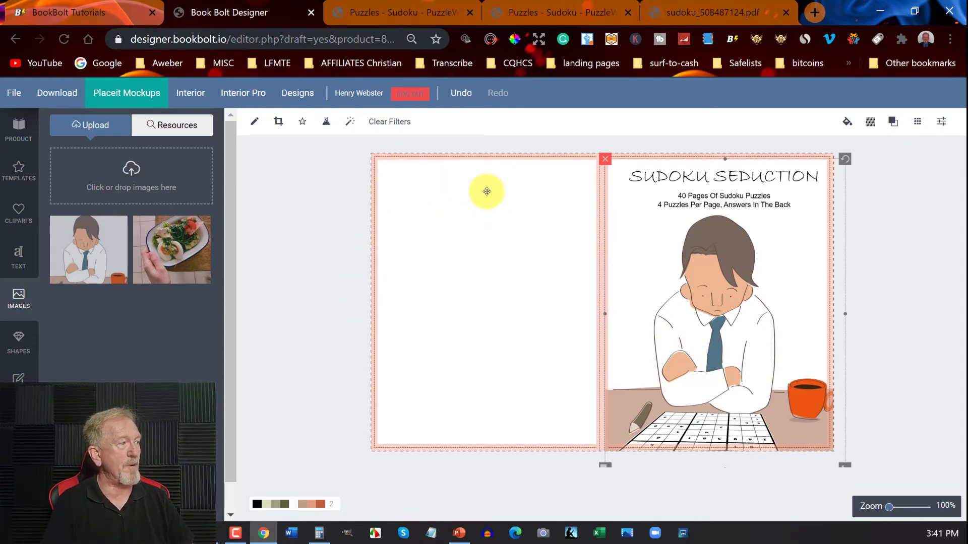
# - Look through the text styles and preset fonts available for adding cover text
pyautogui.click(16, 260)
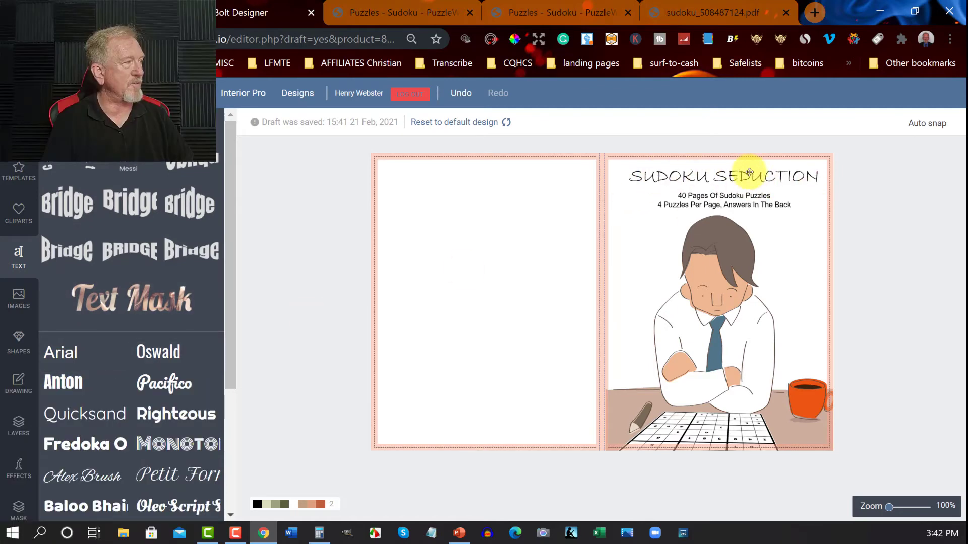
pyautogui.scroll(-4, 146, 367)
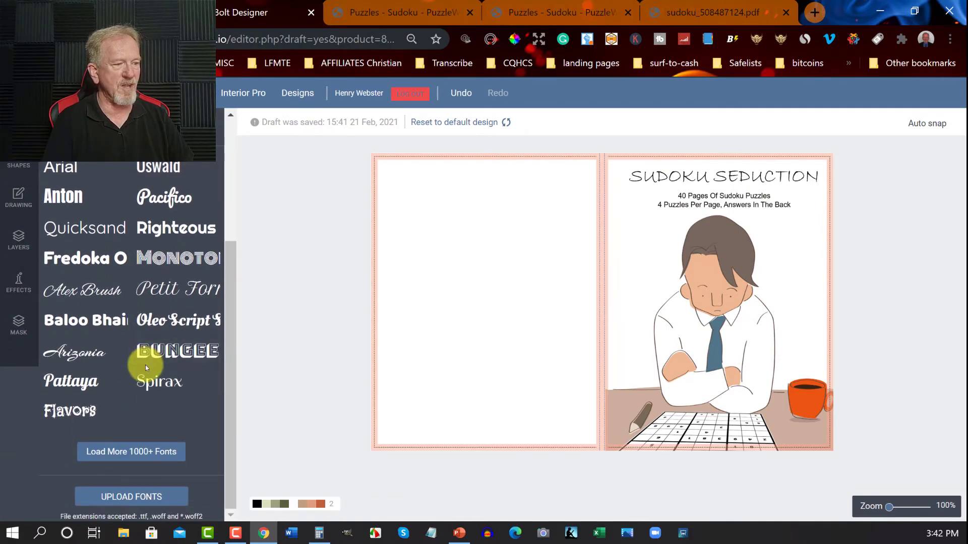
pyautogui.scroll(2, 145, 365)
pyautogui.scroll(-1, 145, 368)
pyautogui.scroll(-1, 145, 370)
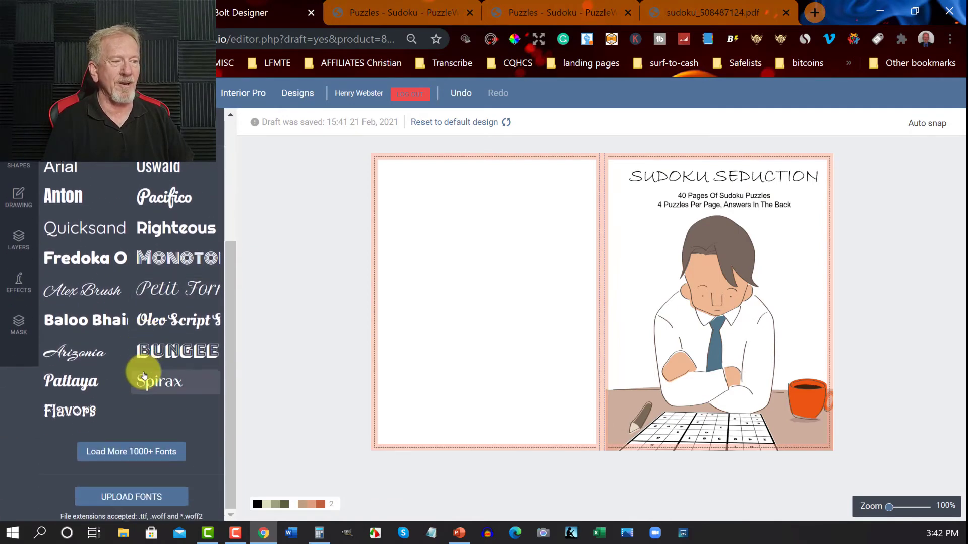
# - Load the additional fonts, browse the first page of the Fonts Manager and close it without choosing any
pyautogui.click(140, 455)
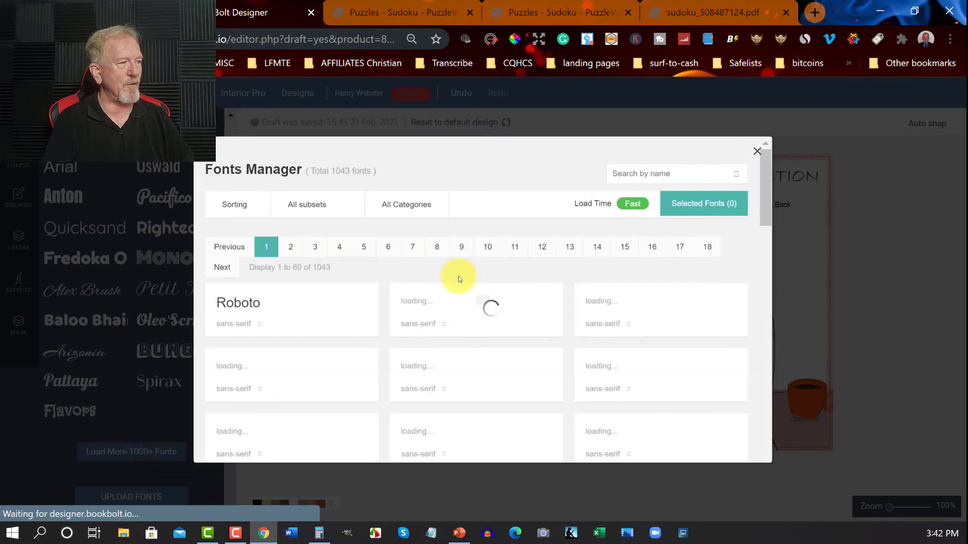
pyautogui.scroll(-2, 465, 305)
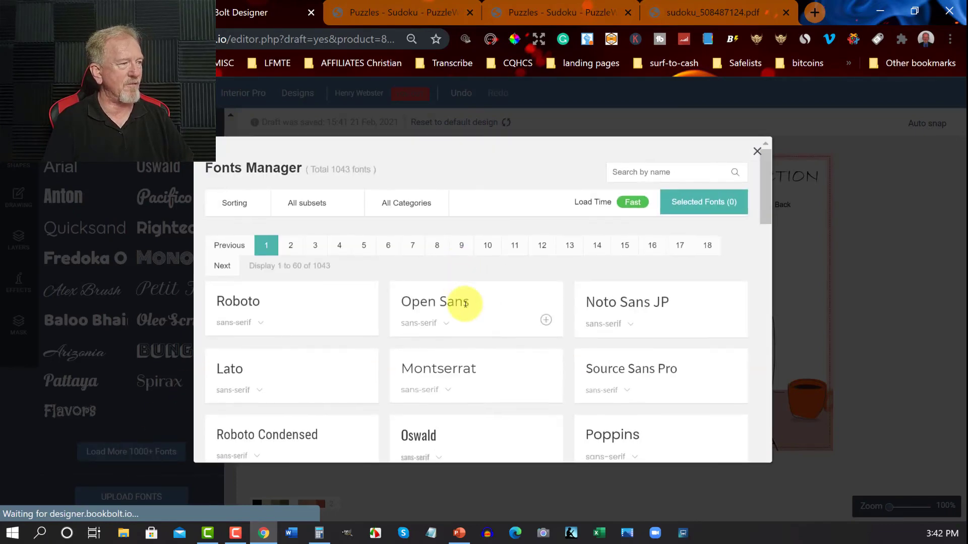
pyautogui.scroll(-10, 465, 305)
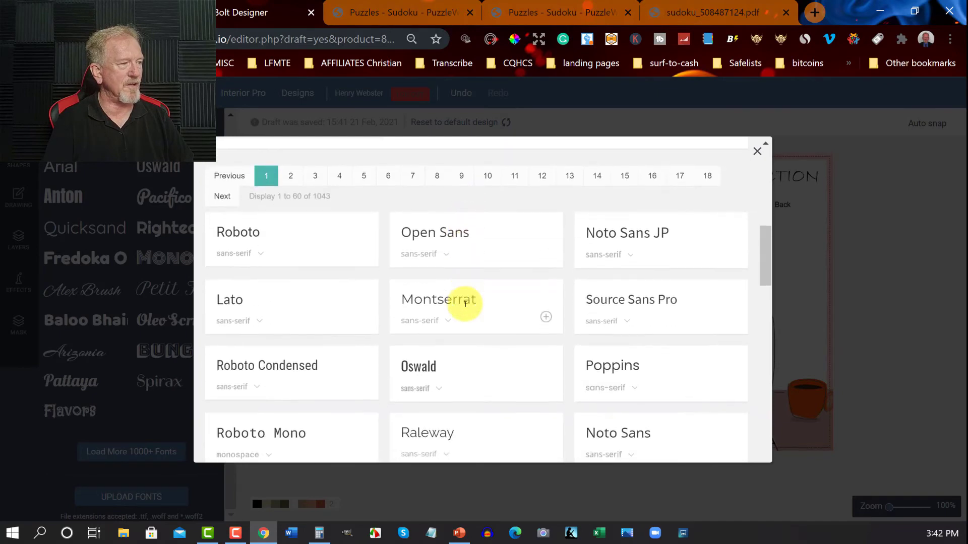
pyautogui.scroll(-10, 464, 305)
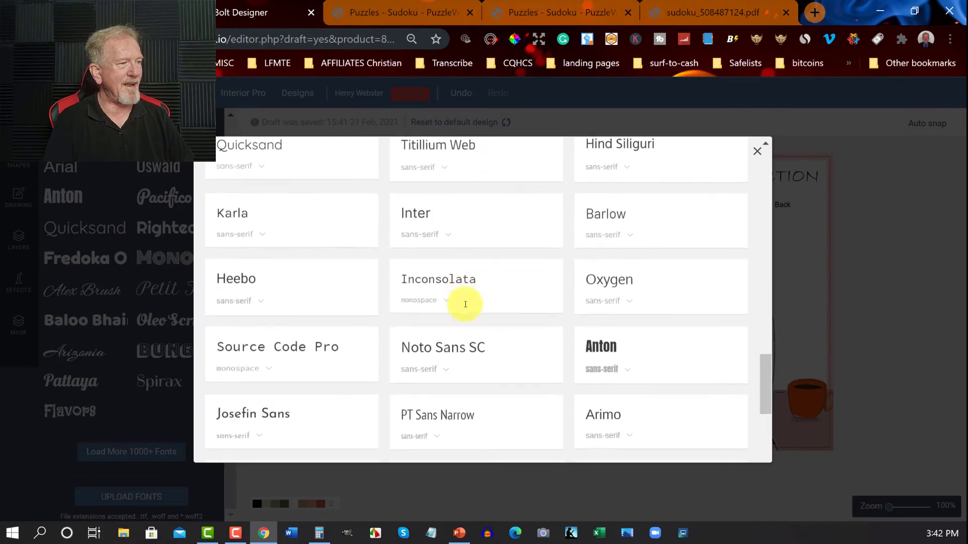
pyautogui.scroll(-2, 465, 304)
pyautogui.scroll(-4, 465, 304)
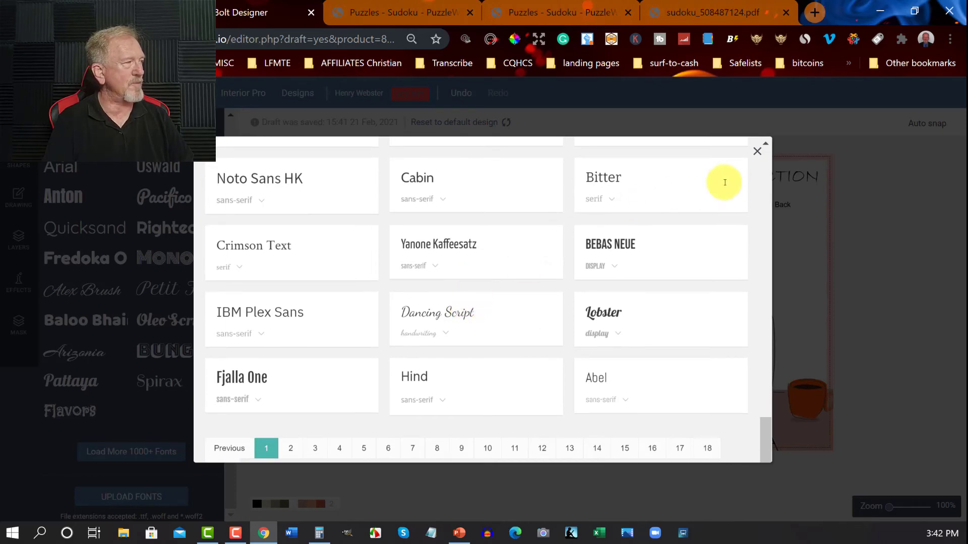
pyautogui.click(757, 154)
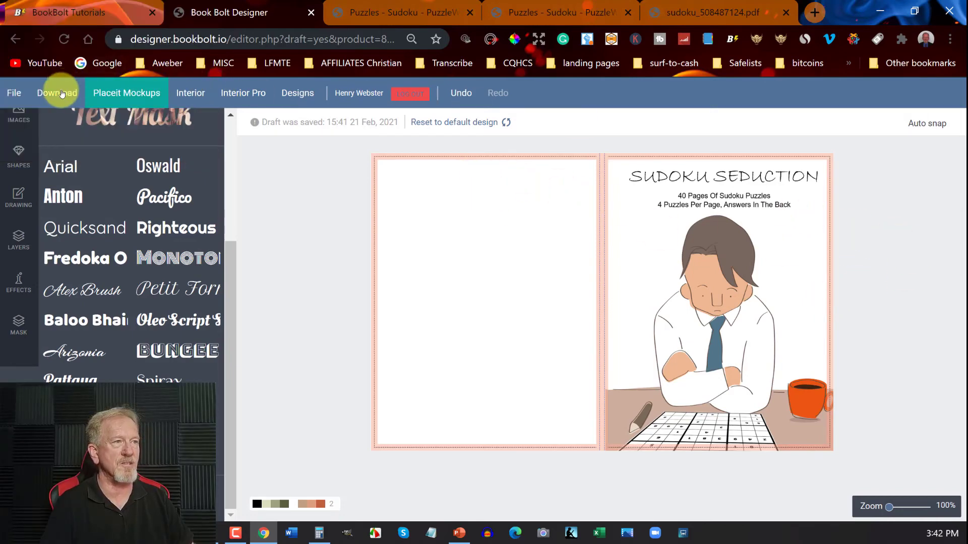
# - Download the finished cover design as a PDF and check the opened file from the title down to the sudoku grid
pyautogui.click(59, 93)
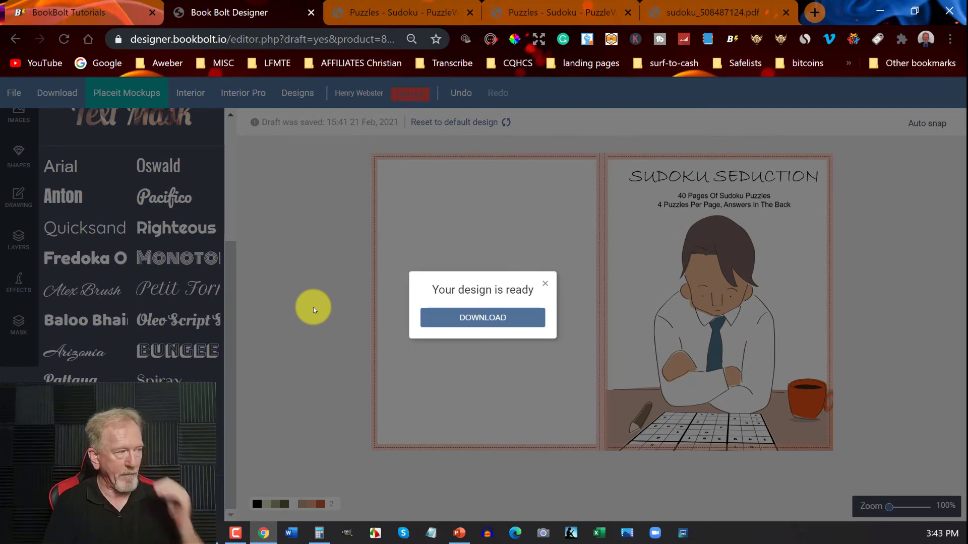
pyautogui.click(476, 318)
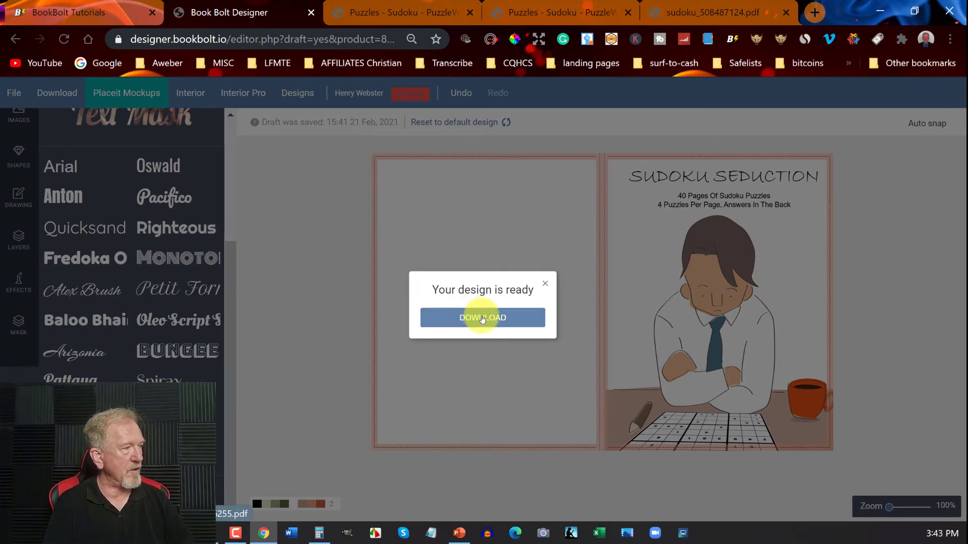
pyautogui.click(483, 318)
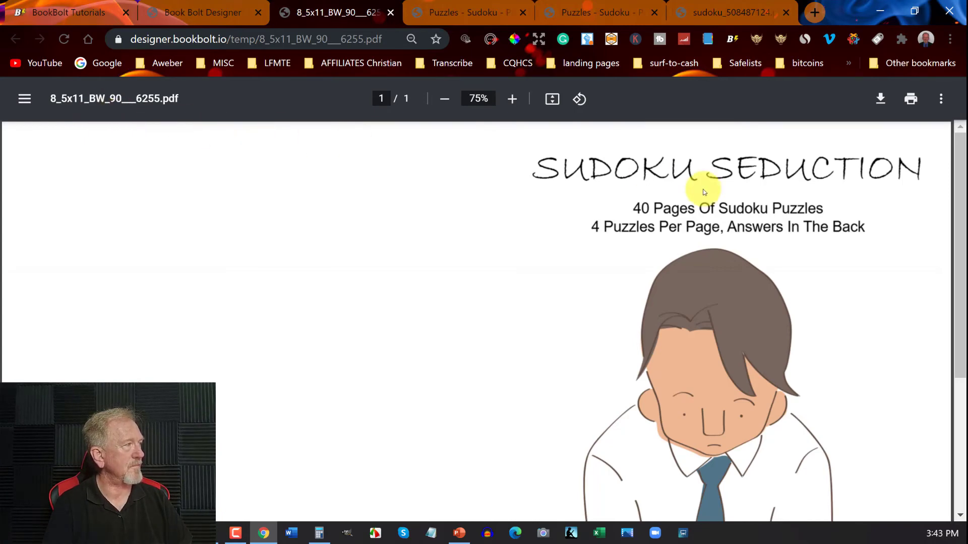
pyautogui.scroll(-5, 704, 192)
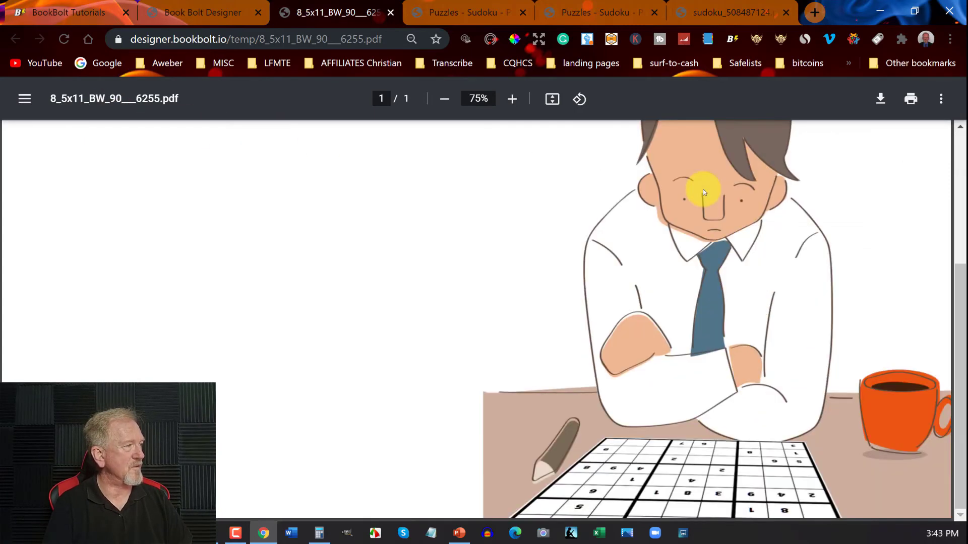
pyautogui.scroll(5, 704, 192)
pyautogui.scroll(-5, 704, 192)
pyautogui.scroll(5, 704, 192)
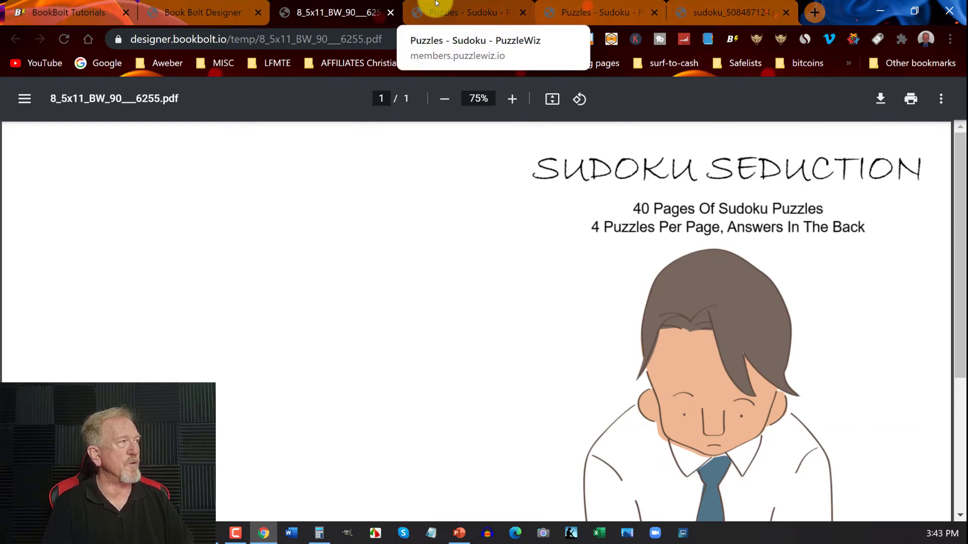
# - Switch to the PuzzleWiz interior PDF sudoku_508487124.pdf and go back to puzzle #1 on page 1
pyautogui.click(574, 14)
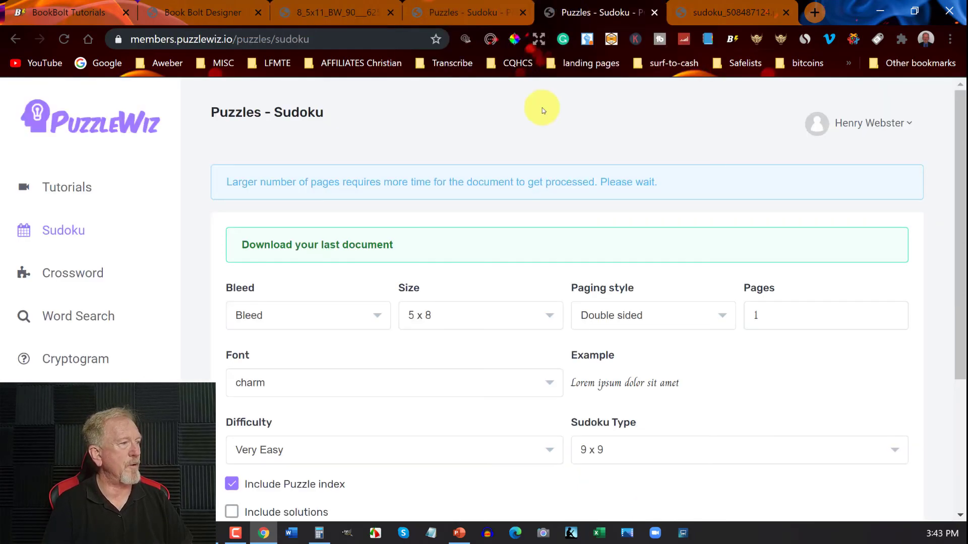
pyautogui.click(700, 7)
pyautogui.scroll(15, 571, 209)
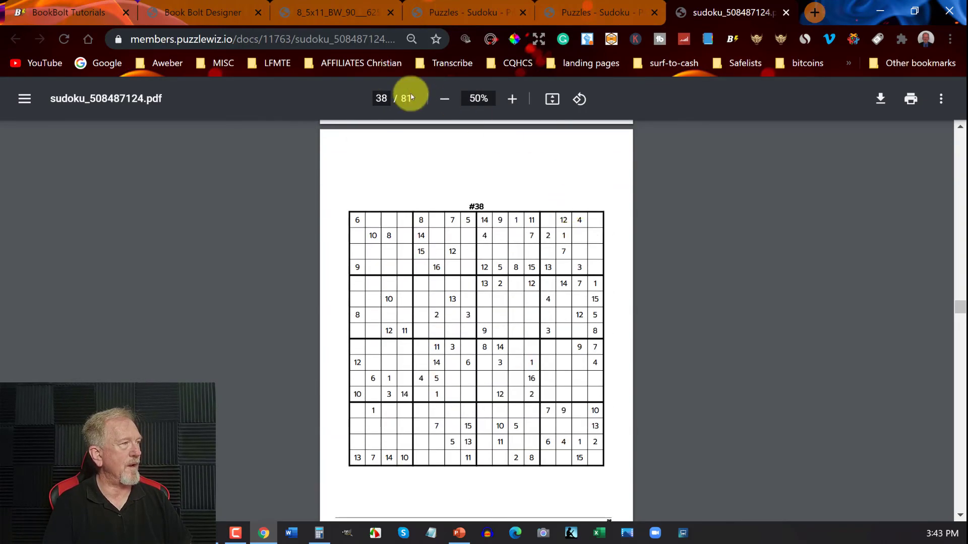
pyautogui.moveTo(959, 311); pyautogui.dragTo(962, 138)
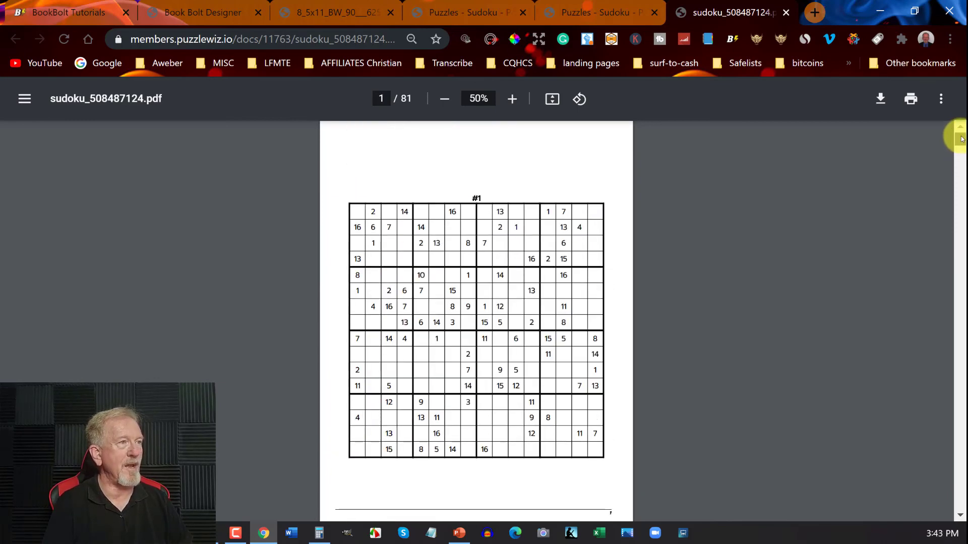
pyautogui.moveTo(960, 141)
pyautogui.mouseDown()
pyautogui.moveTo(960, 515)
pyautogui.moveTo(959, 136)
pyautogui.mouseUp()
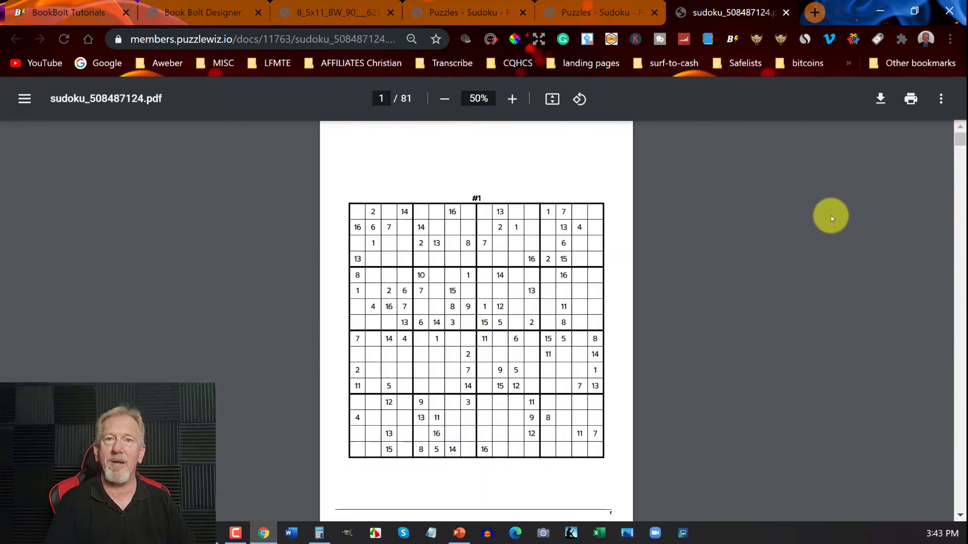